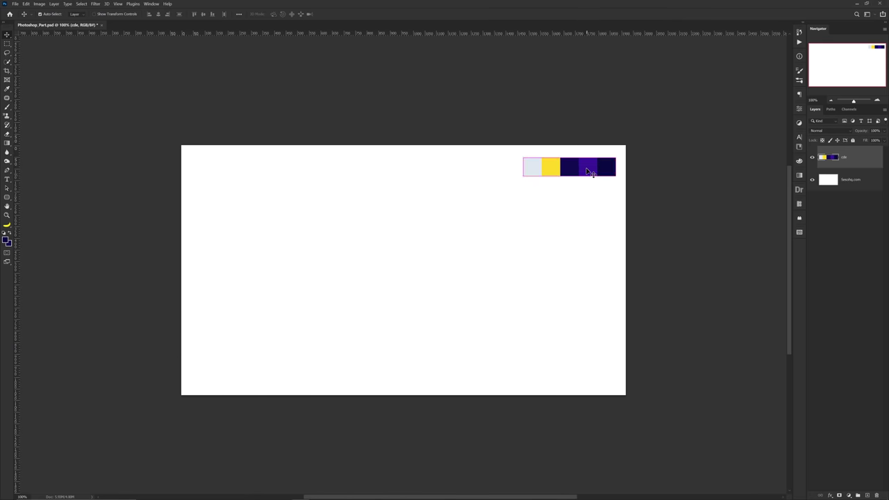
- Move the colour palette strip to the canvas's upper-left corner
drag(589, 172, 261, 166)
click(17, 5)
click(21, 13)
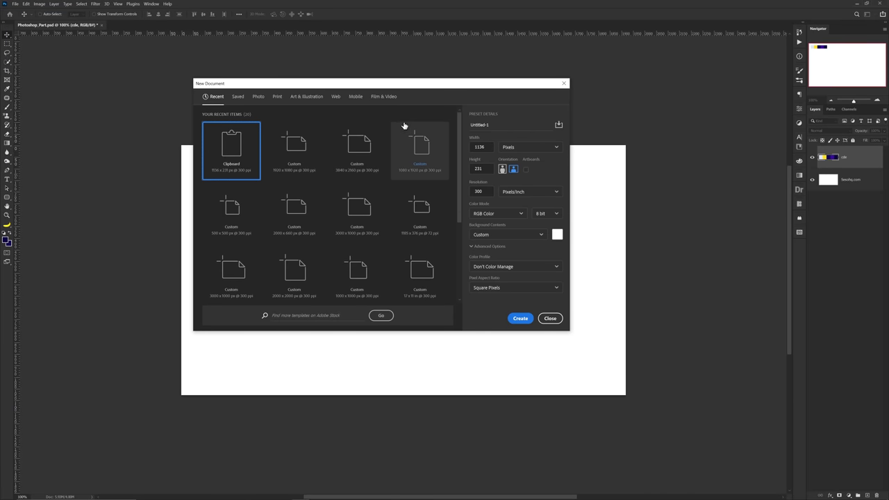
click(294, 149)
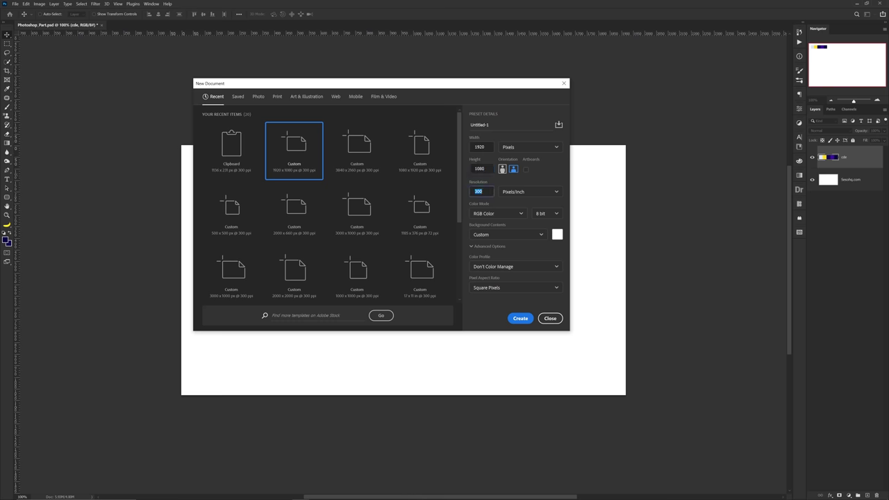
click(550, 319)
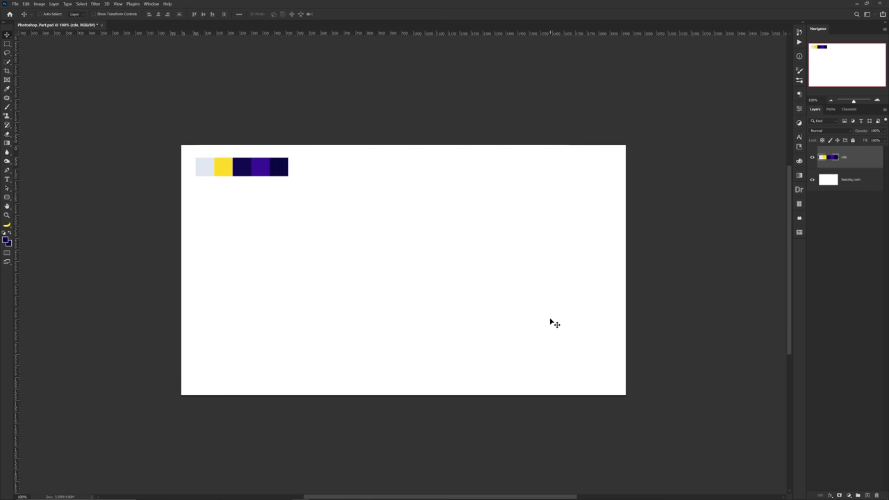
click(7, 240)
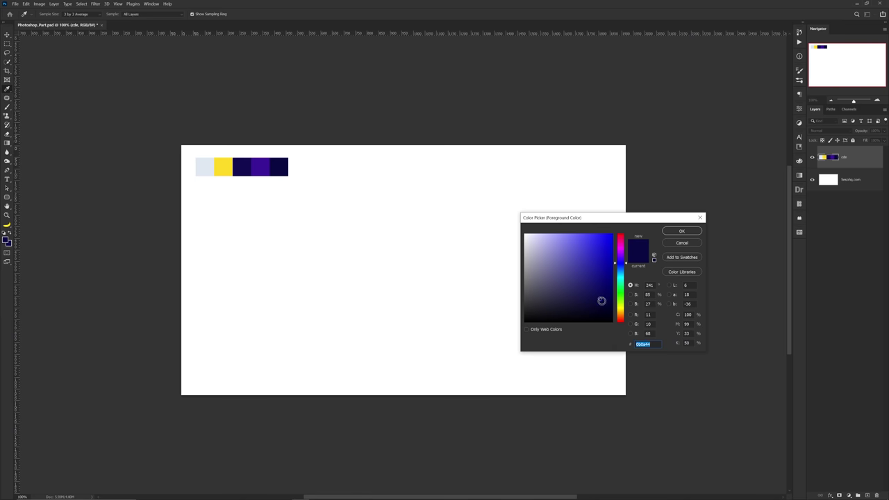
drag(616, 279, 623, 246)
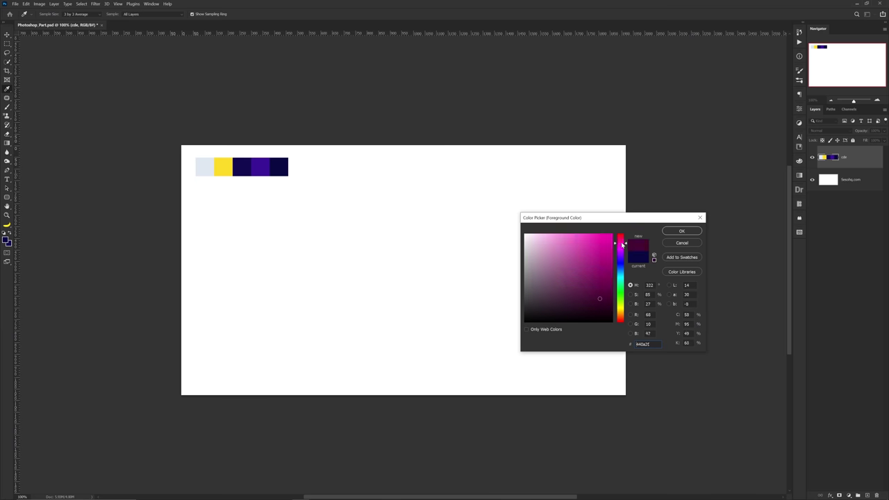
click(680, 243)
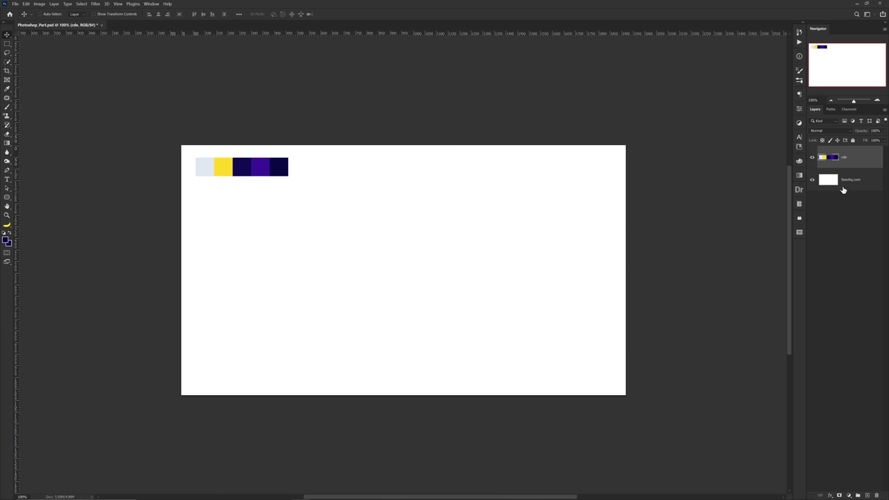
- Paint the whole bottom background layer with the dark navy foreground colour 0b0a44
click(842, 186)
key(b)
mouse_move(562, 298)
mouse_down()
mouse_move(579, 333)
mouse_move(687, 331)
mouse_move(698, 157)
mouse_move(574, 190)
mouse_move(119, 225)
mouse_move(228, 137)
mouse_move(391, 324)
mouse_move(695, 430)
mouse_move(179, 183)
mouse_move(549, 202)
mouse_up()
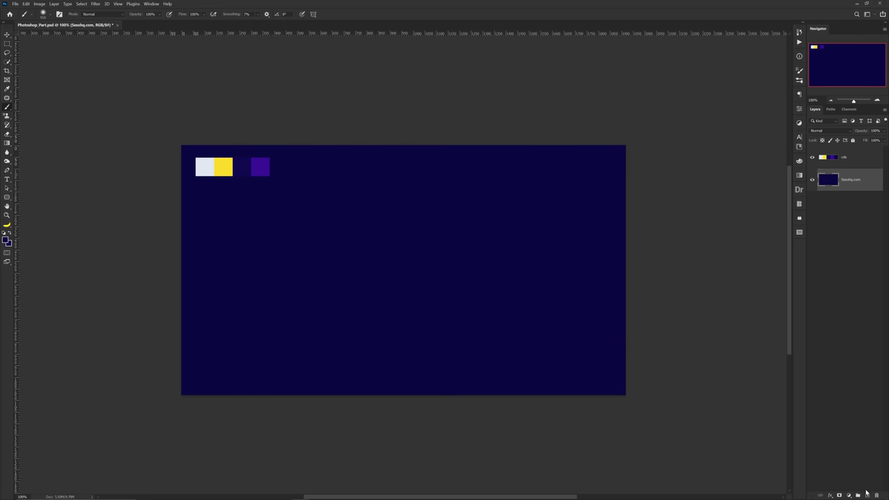
- Add a new layer above the background and sample the palette strip's purple (3b1598) as the foreground colour
click(866, 494)
click(7, 241)
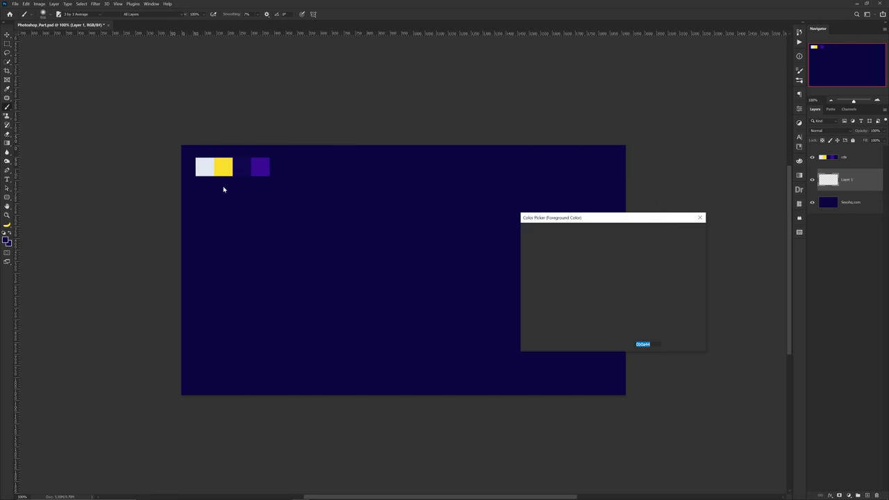
click(255, 163)
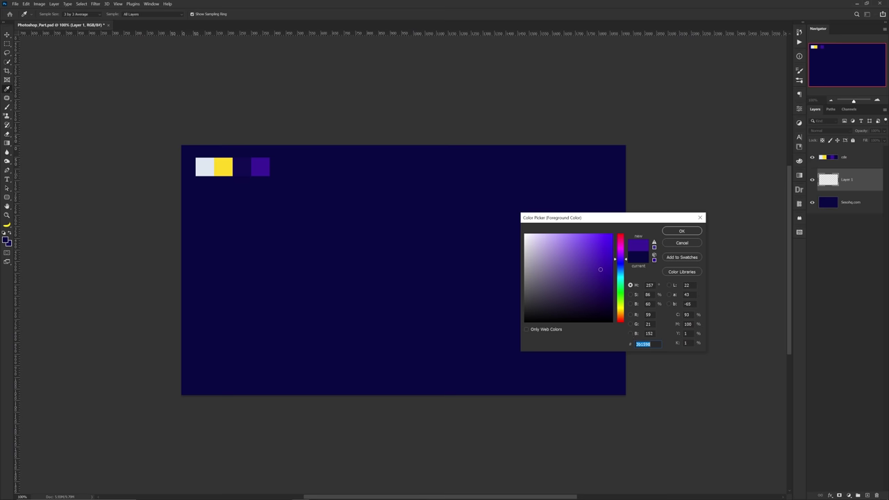
key(Return)
- Paint a soft, low-opacity purple glow across the canvas's upper area with a very large brush
key(b)
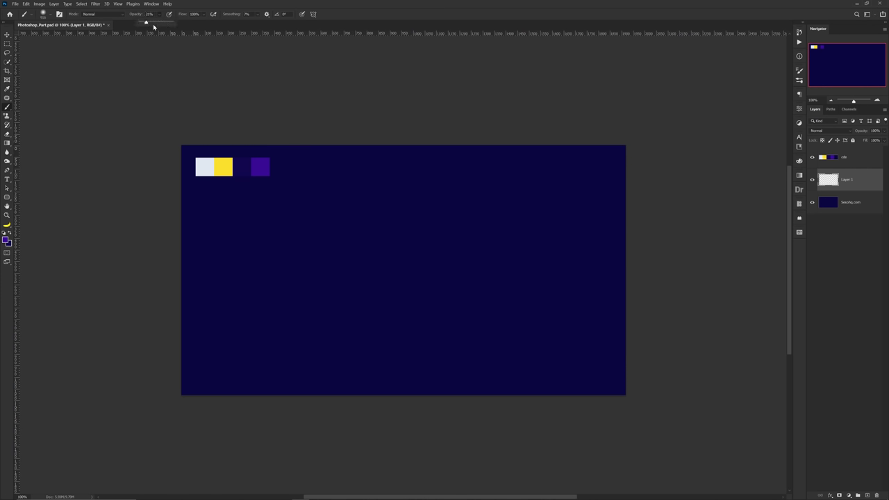
alt+right_click(216, 207)
mouse_move(150, 197)
mouse_down()
mouse_move(336, 135)
mouse_move(456, 119)
mouse_move(403, 173)
mouse_move(353, 191)
mouse_move(130, 170)
mouse_move(99, 152)
mouse_move(484, 116)
mouse_move(480, 62)
mouse_move(605, 120)
mouse_up()
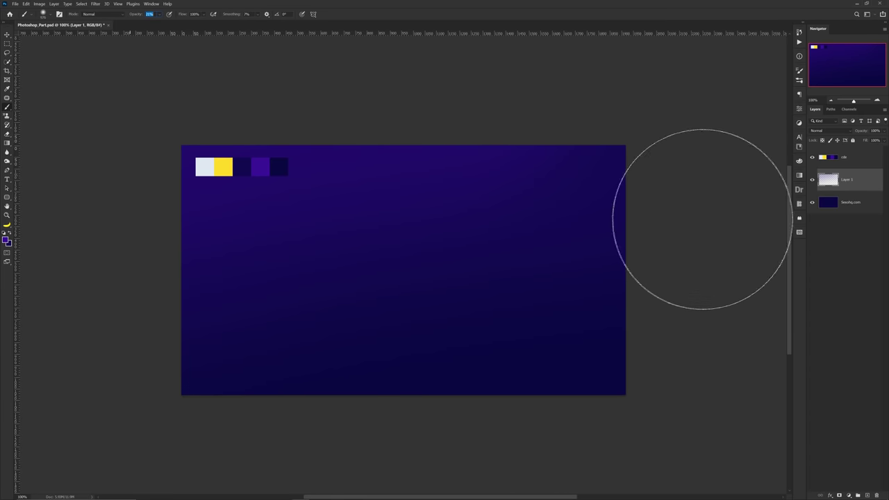
- Add the text STARTING near the middle of the canvas
key(t)
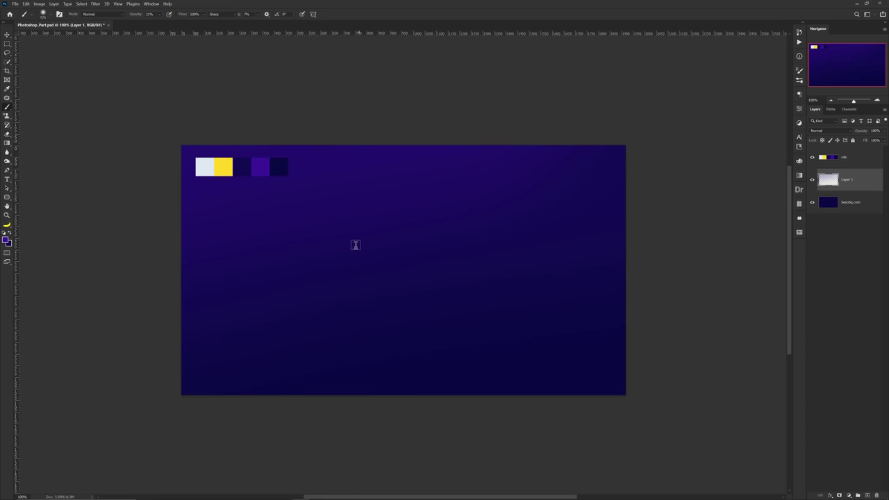
click(337, 252)
text(STARTING)
- Set the font of the whole STARTING text to Termina Black
key(ctrl+a)
click(799, 138)
click(755, 148)
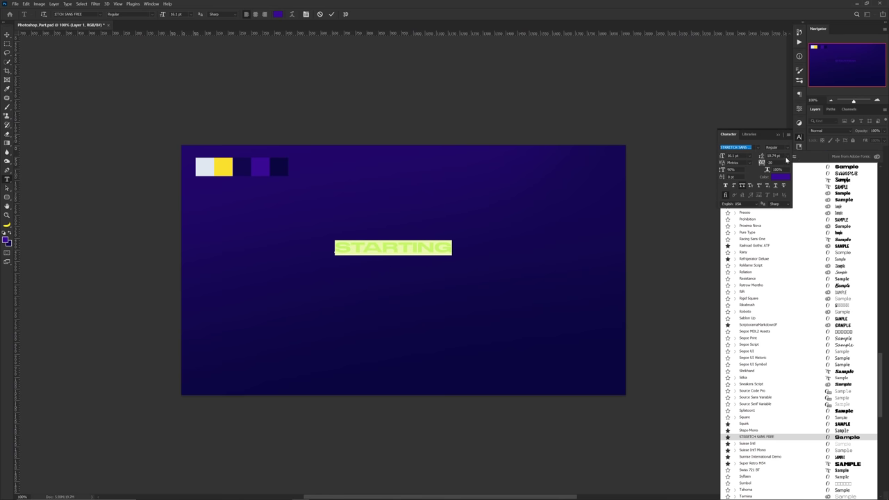
text(Phonk)
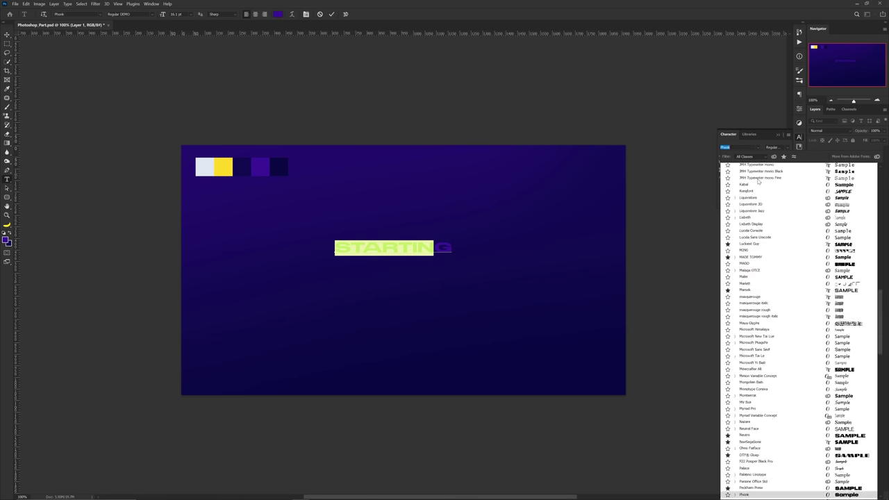
scroll(758, 181, up, 15)
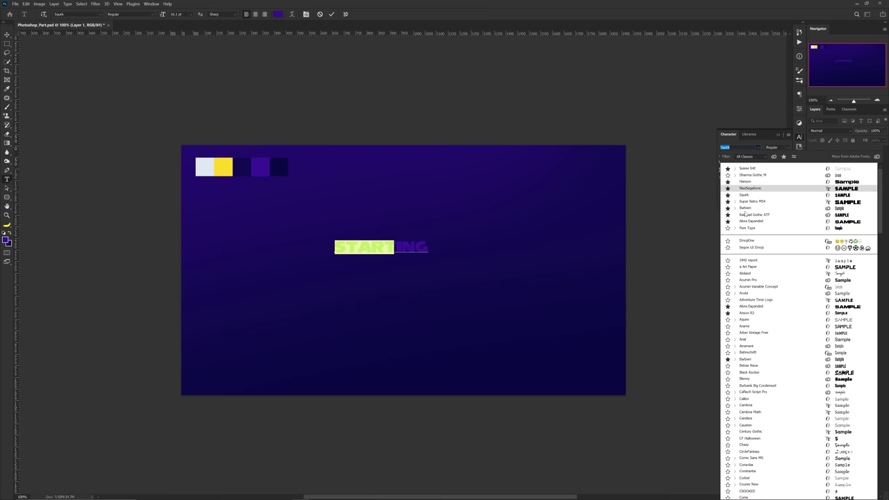
text(Termina)
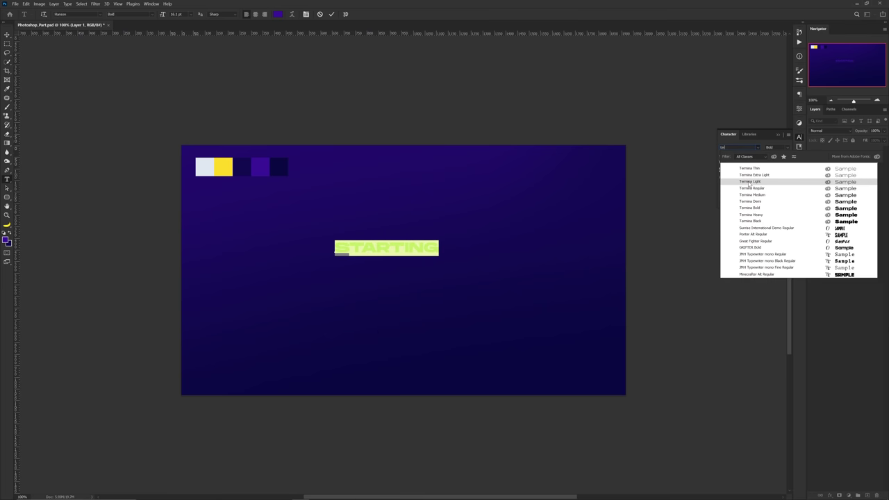
click(751, 221)
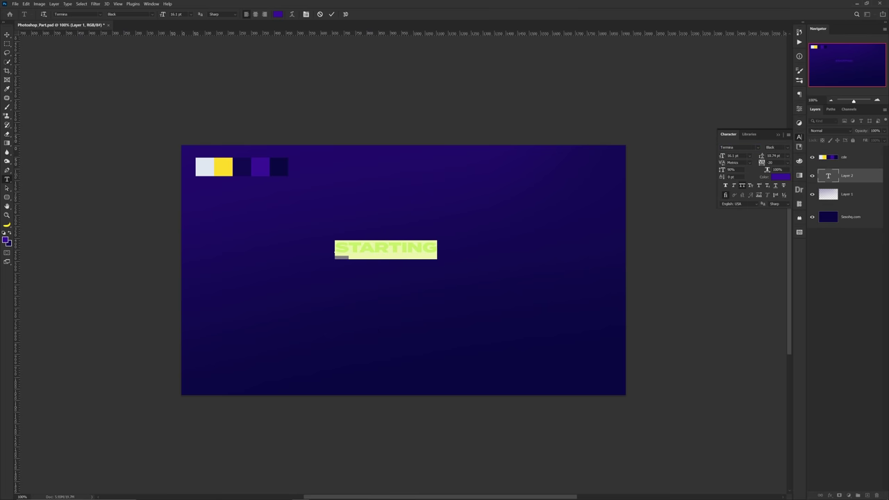
- Enlarge the STARTING text to 160 pt and commit the text edit
key(Return)
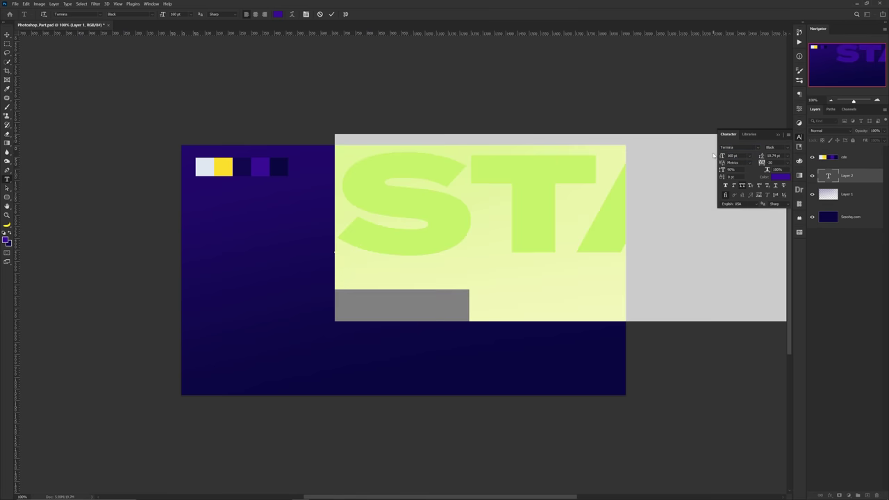
click(606, 183)
key(ctrl+Return)
key(v)
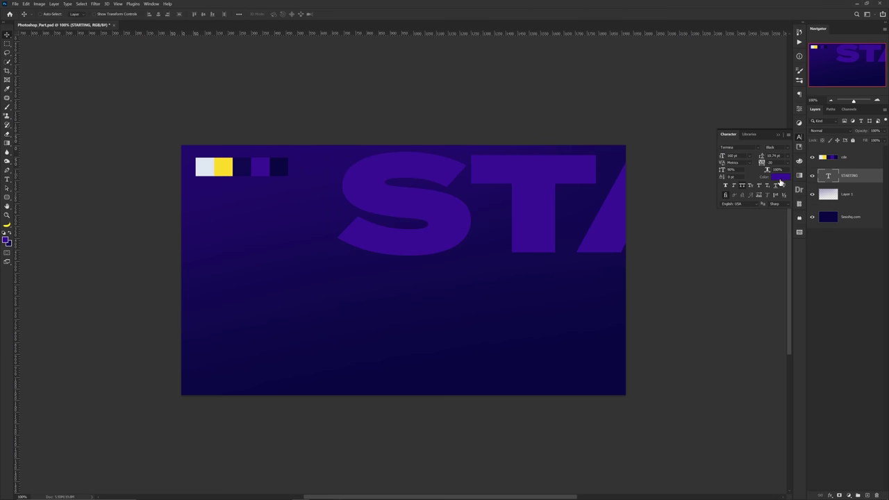
- Recolour the STARTING text with the dark navy (0c0a45) sampled from the lower part of the canvas
click(780, 178)
click(331, 368)
click(332, 367)
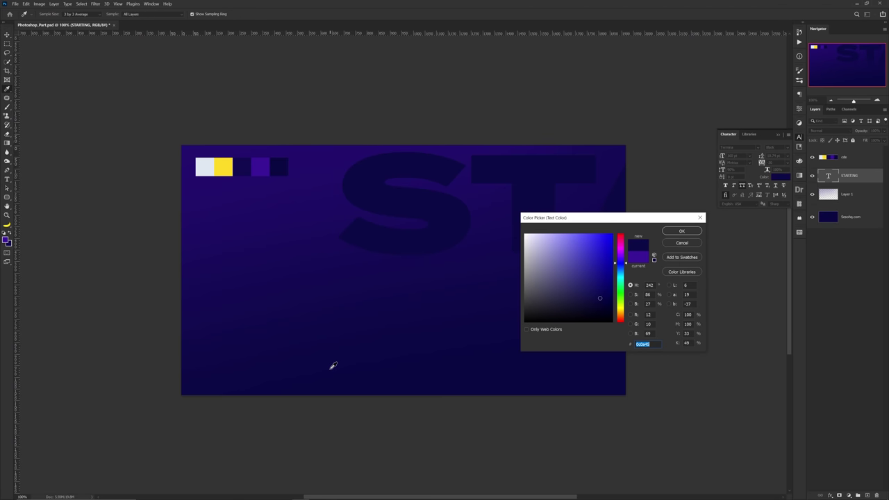
click(682, 231)
- Position the STARTING text in the canvas's upper half with its first letter just inside the left edge
drag(591, 217, 441, 257)
key(ctrl+t)
drag(236, 251, 245, 234)
key(Right)
key(Right)
key(Right)
key(Return)
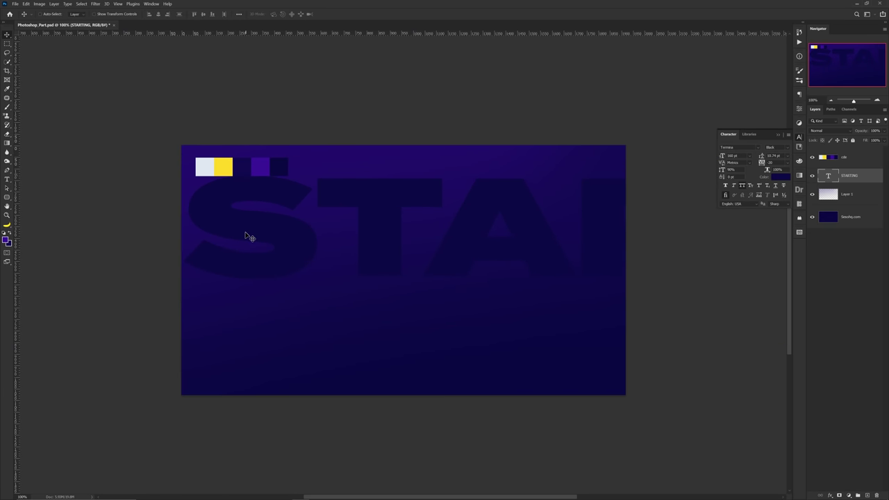
- Duplicate the STARTING text as a second row below and shift the copy left so TING fills the canvas's lower half
drag(523, 229, 515, 332)
drag(451, 257, 450, 245)
key(ctrl+t)
drag(653, 315, 368, 299)
drag(693, 313, 537, 304)
key(Return)
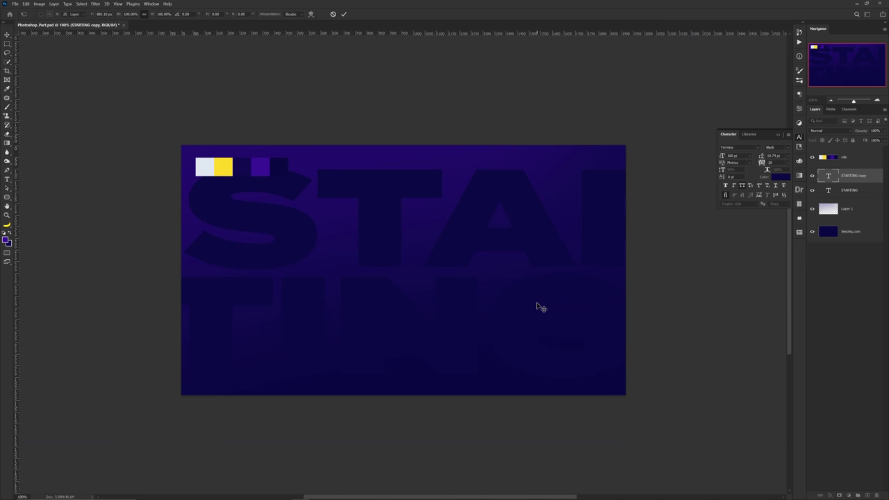
- Scale the colour palette strip down slightly
click(849, 162)
key(ctrl+t)
drag(292, 175, 257, 176)
key(Return)
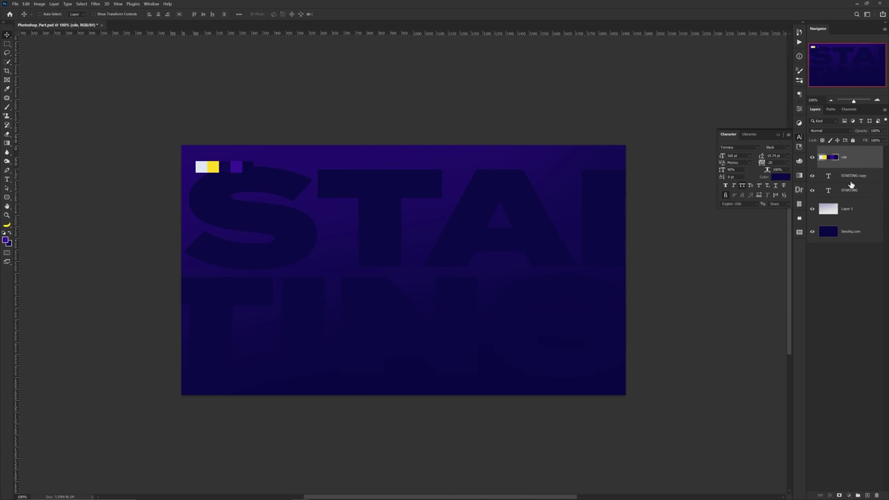
- Duplicate the lower STARTING text layer and recolour the new copy with the palette's yellow (ffd927)
click(851, 176)
key(ctrl+j)
double_click(829, 178)
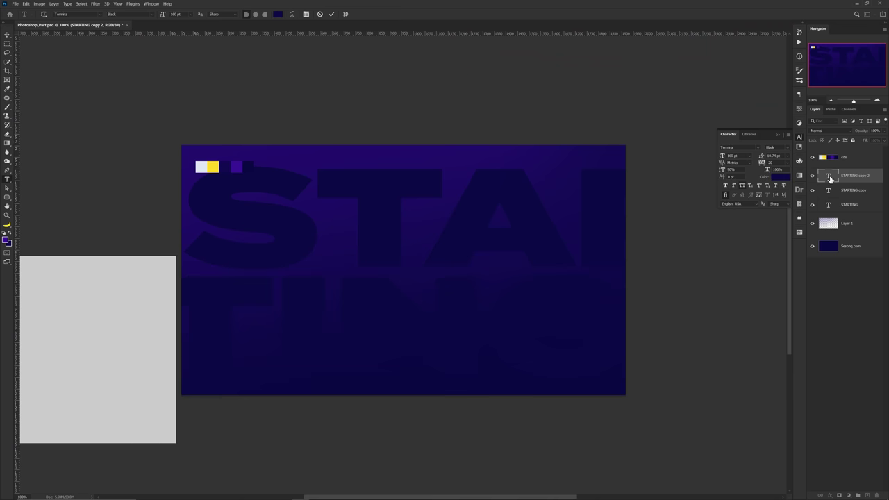
click(786, 177)
click(214, 165)
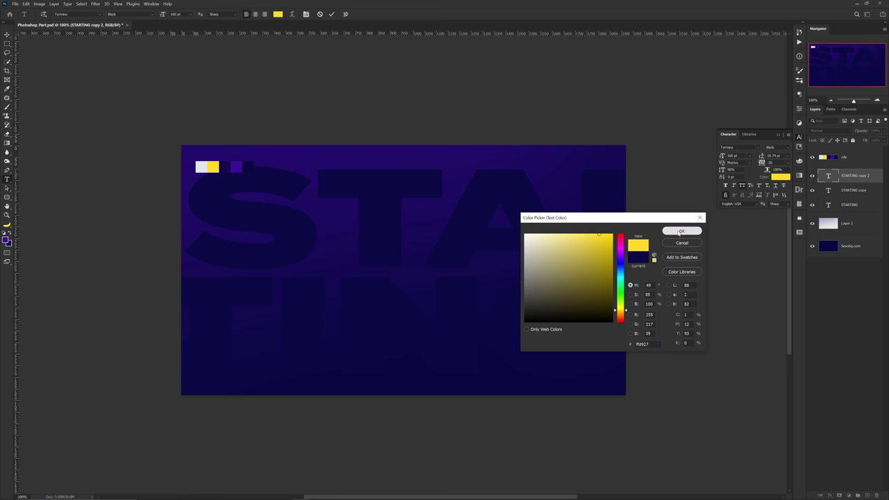
click(681, 232)
- Change the yellow copy's text to seso and set its size to 175 pt
click(842, 177)
key(v)
drag(305, 344, 642, 182)
text(175)
key(Return)
- Place the yellow text beneath both STARTING layers, cut off by the canvas's top edge, and hide the palette layer
drag(828, 193, 829, 213)
drag(456, 182, 517, 183)
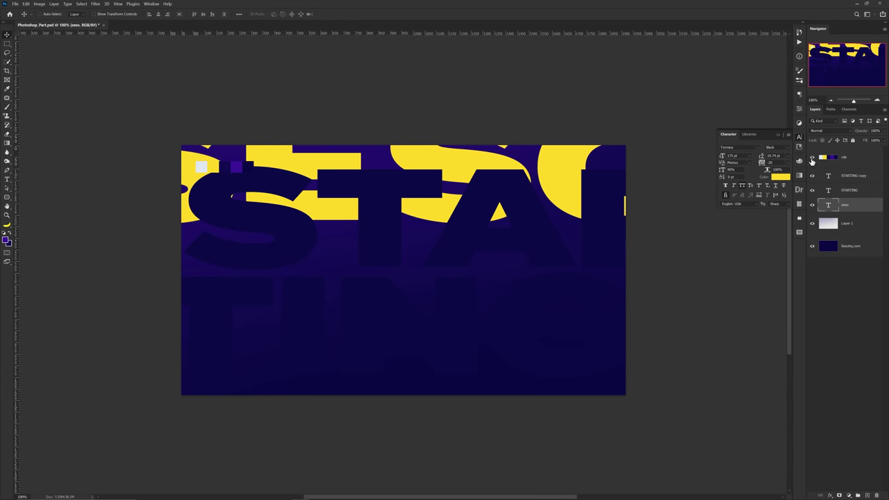
drag(456, 165, 467, 148)
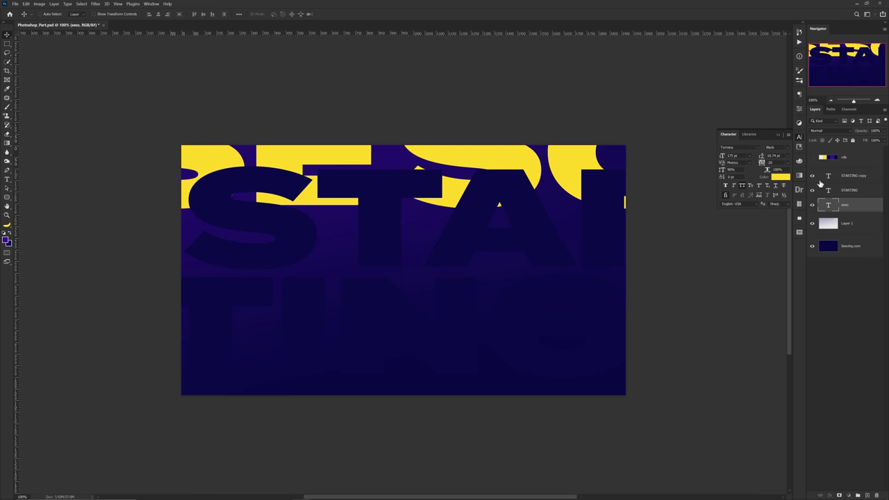
- Paste the STREAM IS STARTING SOON title group with its logo above the text layers and move it toward the lower-right corner
click(852, 175)
key(ctrl+v)
drag(423, 273, 464, 348)
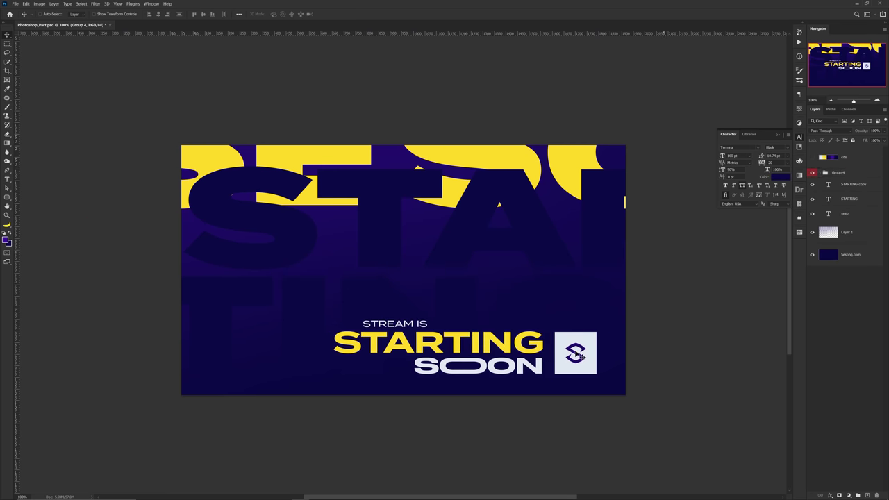
- Scale the whole stream title group down slightly and nudge it closer to the canvas's lower-right corner
ctrl+click(539, 370)
ctrl+click(528, 345)
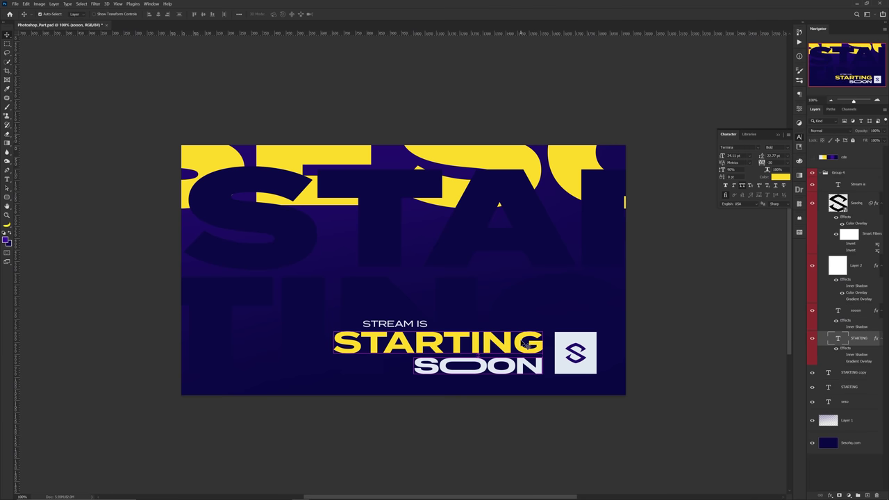
click(847, 173)
key(ctrl+t)
mouse_move(590, 345)
mouse_down()
mouse_move(563, 346)
mouse_move(592, 346)
mouse_move(699, 386)
mouse_move(617, 375)
mouse_move(591, 351)
mouse_move(601, 350)
mouse_up()
key(Return)
- Set the logo's Color Overlay to dark purple 210e6b, then collapse the title group
ctrl+click(603, 351)
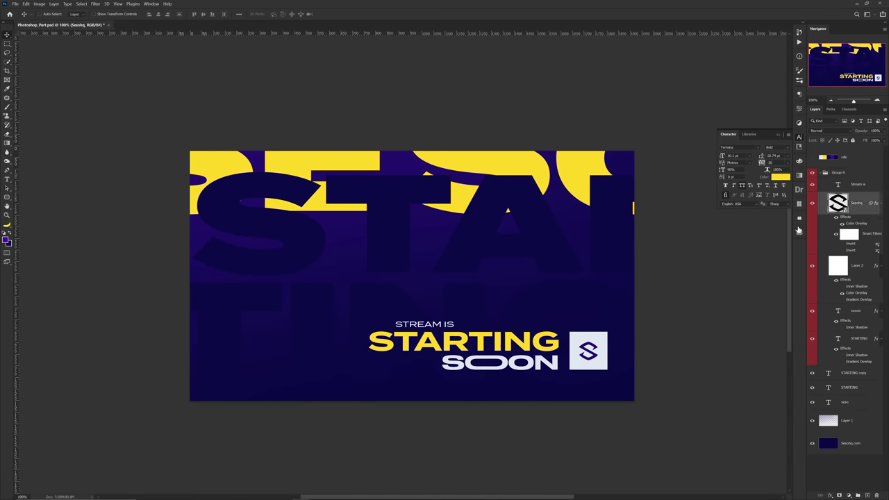
double_click(856, 223)
click(782, 217)
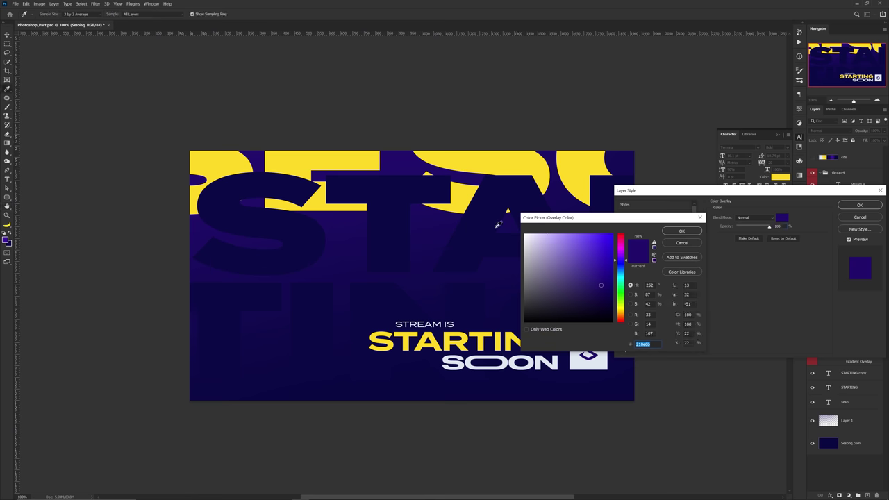
click(681, 230)
click(854, 207)
click(825, 174)
click(837, 175)
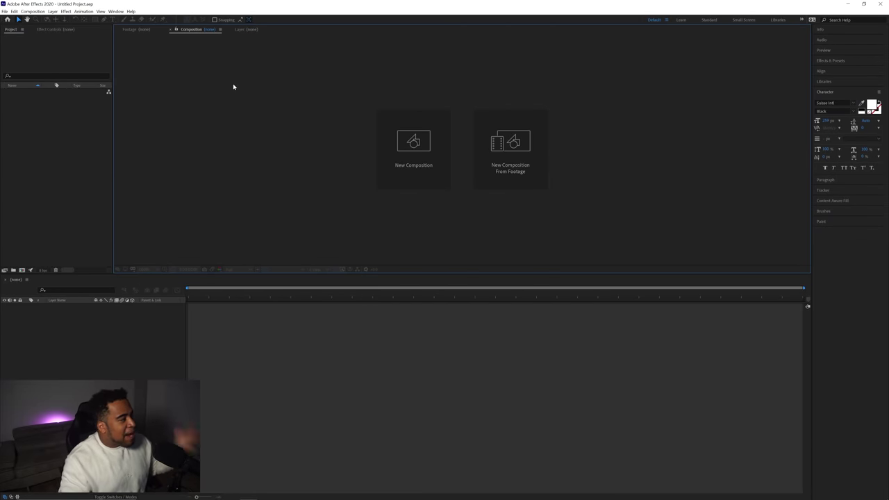
- Import Smothing_Starting_Soon.psd as Composition - Retain Layer Sizes with editable layer styles
click(5, 11)
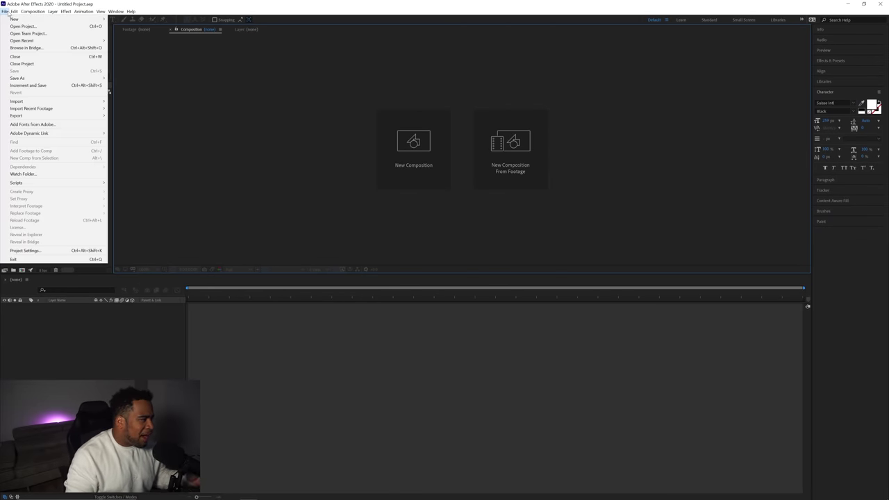
mouse_move(25, 101)
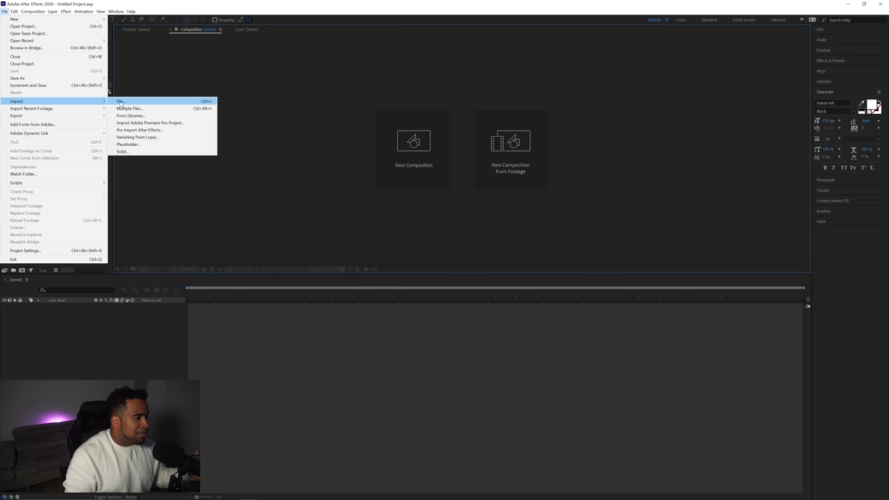
click(122, 101)
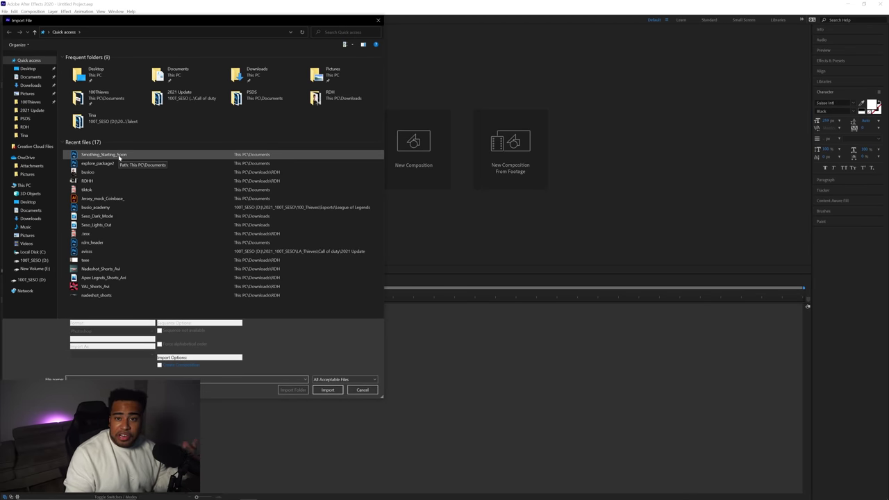
click(119, 157)
click(328, 389)
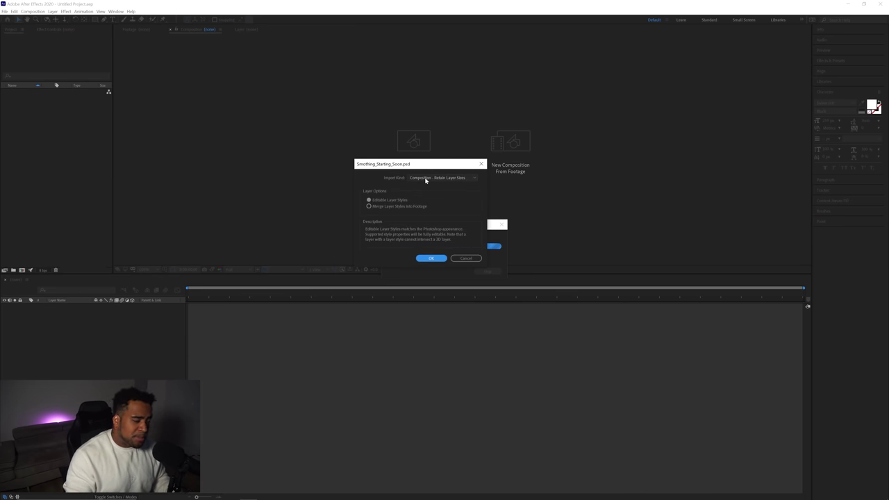
click(426, 179)
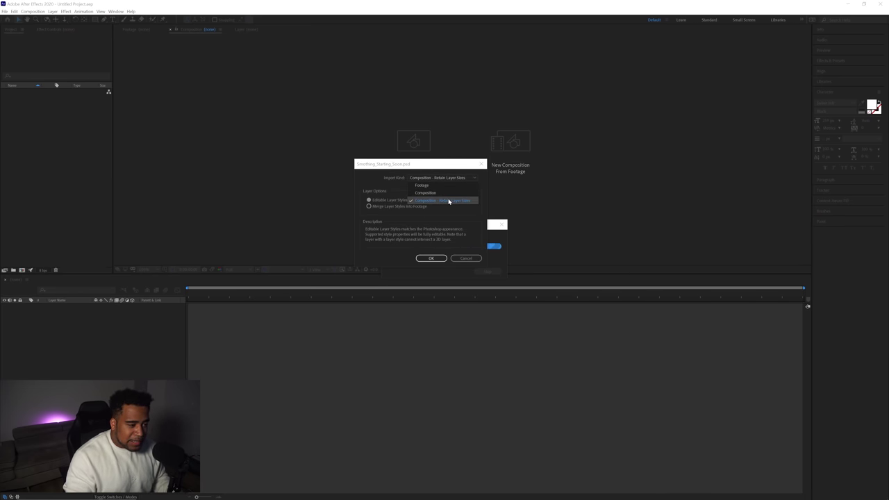
click(448, 201)
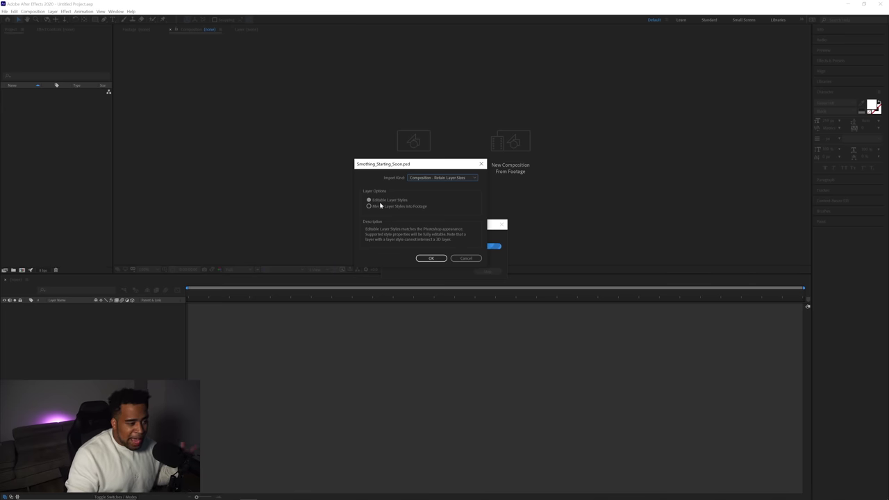
click(432, 258)
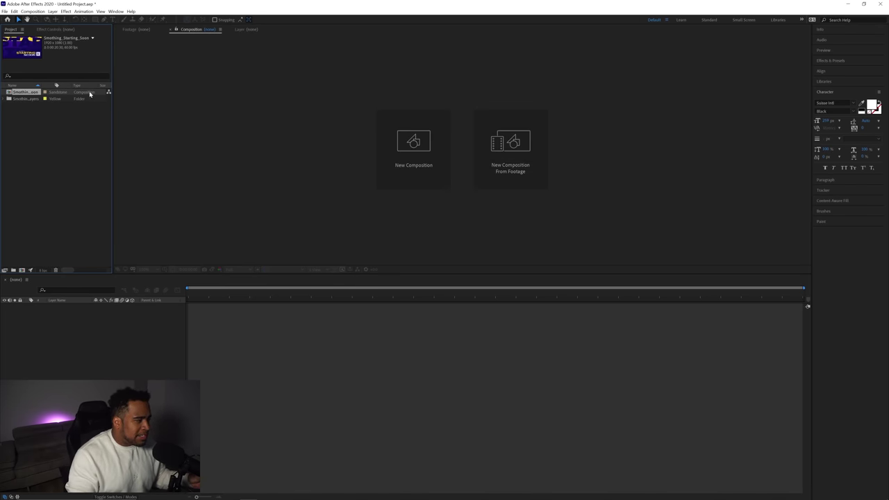
- Open the imported Smothing_Starting_Soon composition to show its artwork and layers
double_click(26, 92)
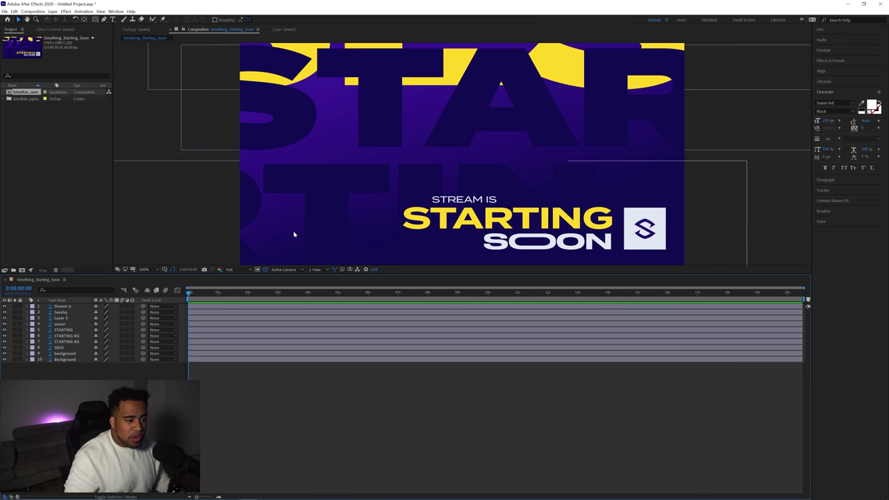
scroll(271, 208, down, 2)
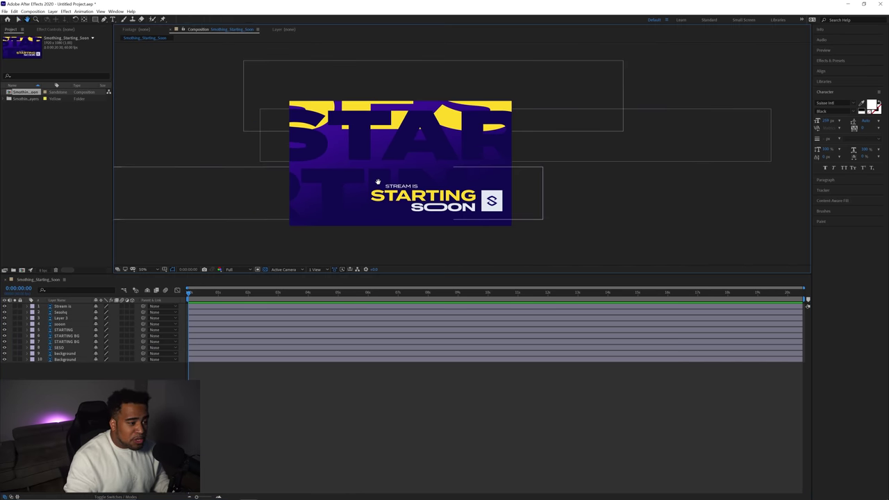
scroll(361, 198, up, 3)
scroll(370, 202, down, 3)
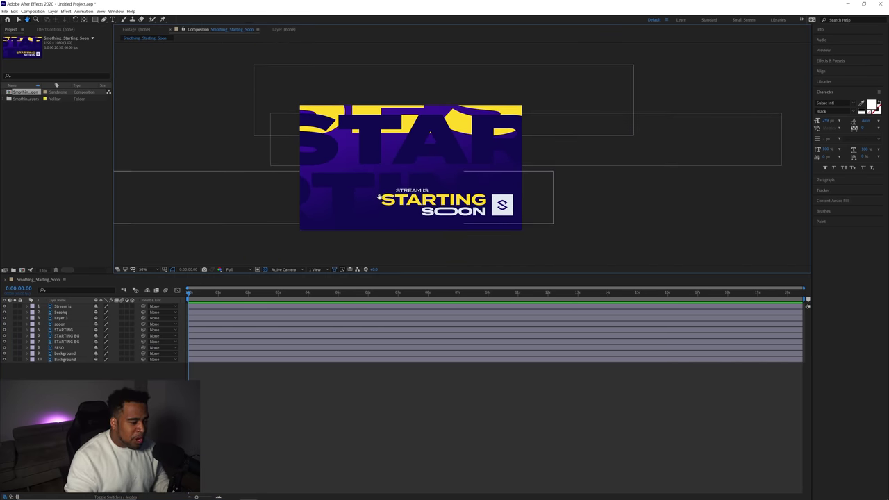
- Set the Smothing_Starting_Soon composition's duration to one minute in its composition settings
right_click(379, 375)
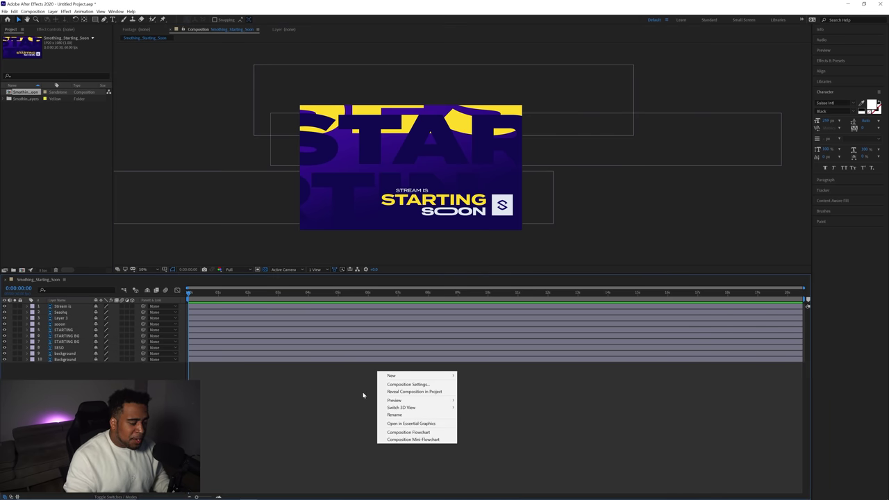
click(406, 384)
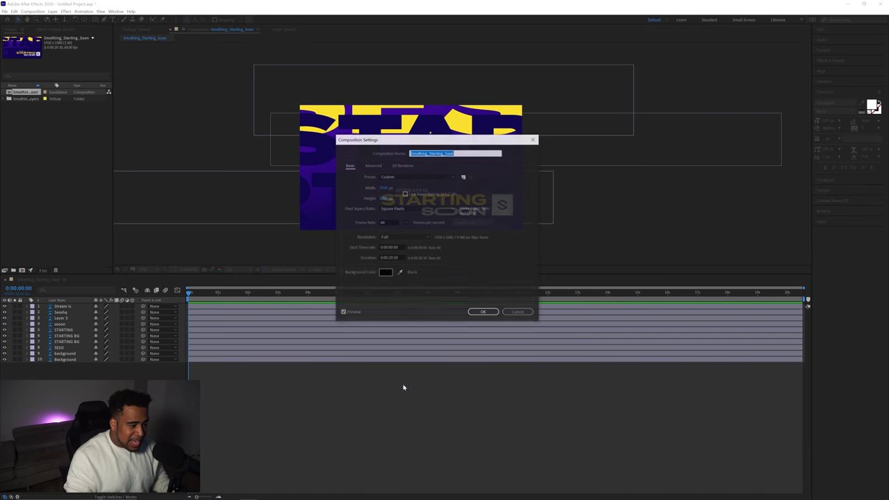
click(393, 258)
key(Right)
key(BackSpace)
key(BackSpace)
text(00)
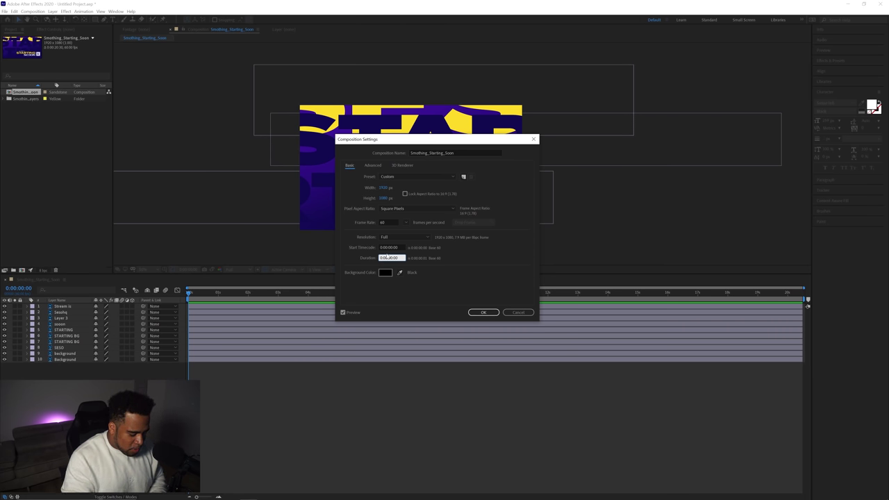
click(477, 312)
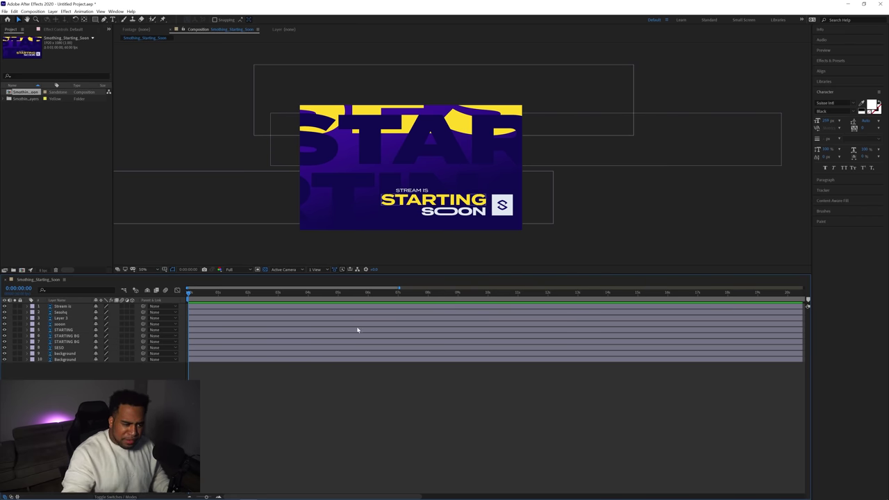
- Extend all ten layers on the timeline so they last until the end of the composition
drag(207, 498, 197, 497)
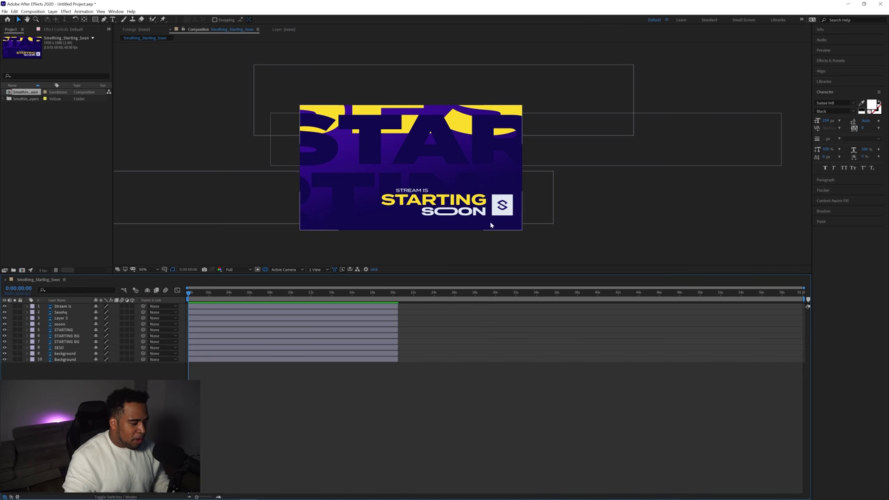
drag(470, 454, 329, 300)
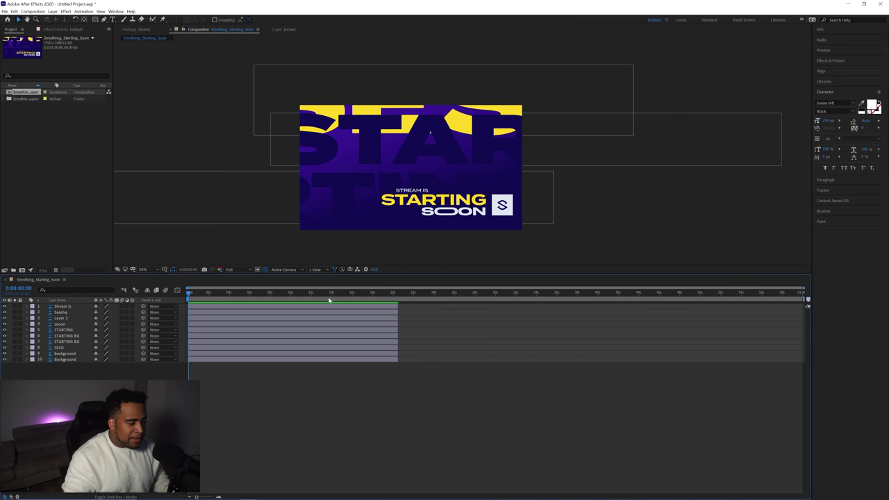
drag(78, 381, 63, 301)
drag(398, 306, 806, 305)
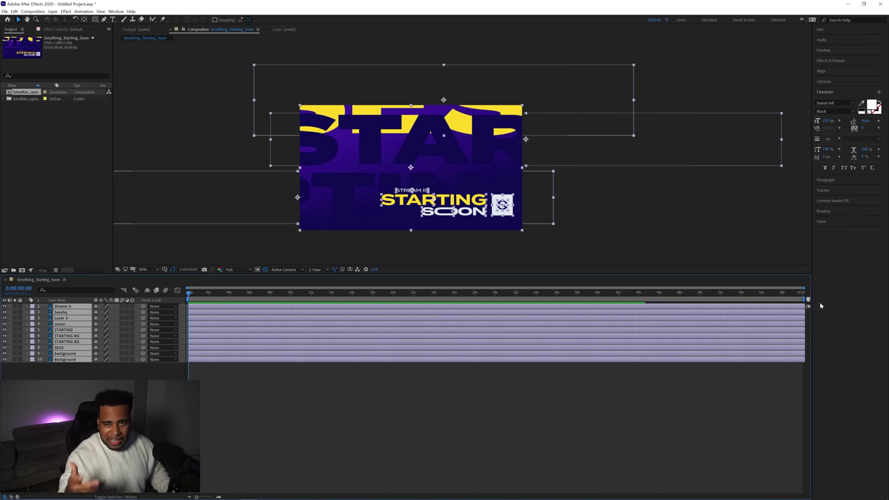
click(468, 399)
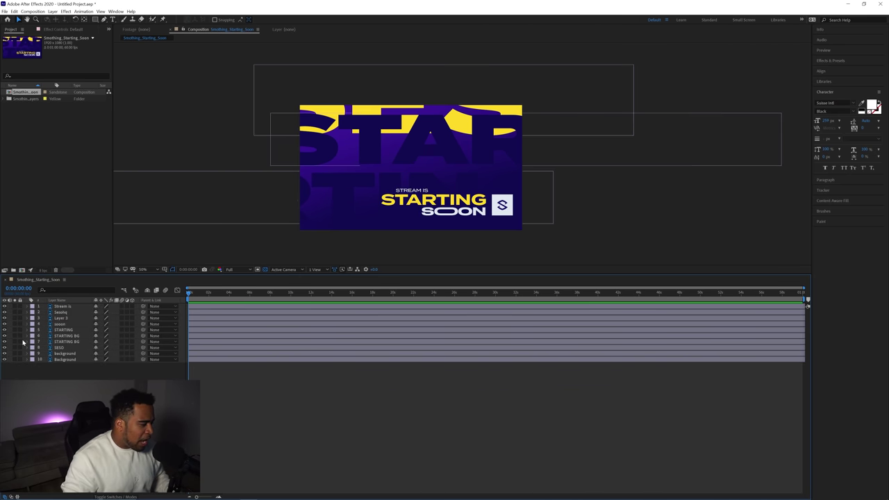
- Check what the two STARTING BG layers contain by toggling their visibility off and on
click(63, 337)
shift+click(64, 342)
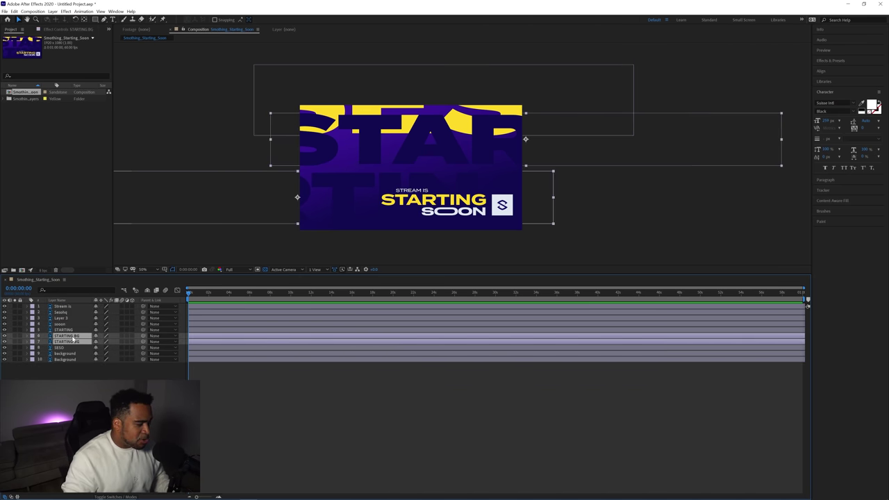
click(4, 338)
click(5, 338)
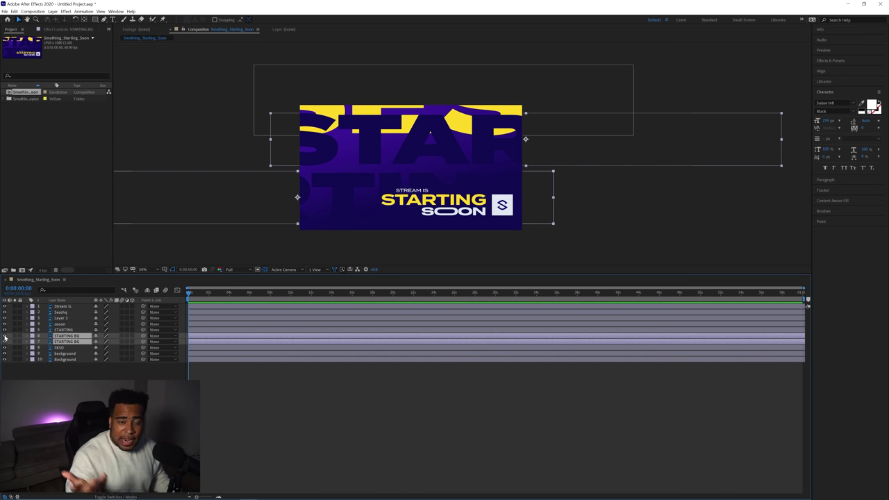
click(5, 336)
click(4, 339)
click(66, 369)
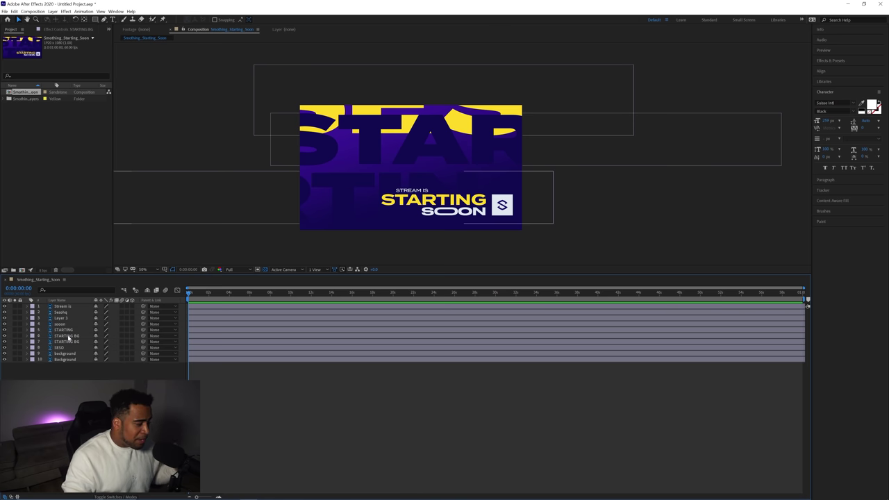
- Move the upper STARTING BG text right until its left edge lines up with the canvas's left edge
click(68, 337)
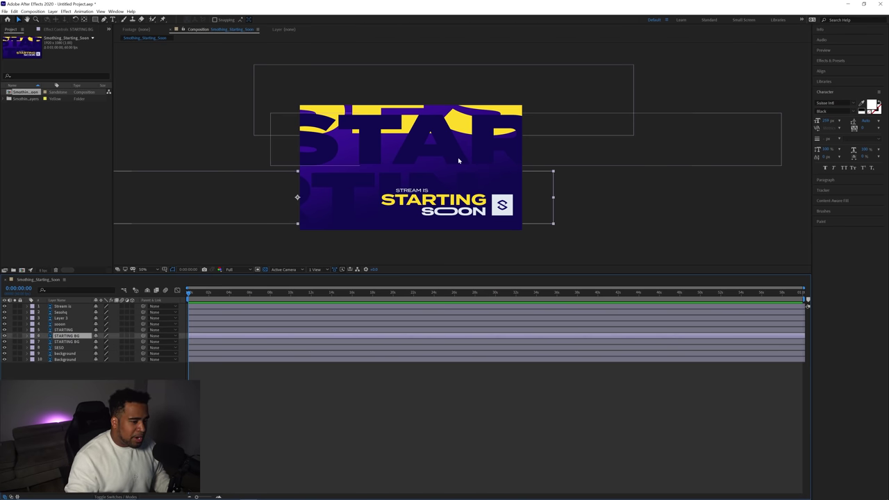
scroll(315, 145, up, 2)
drag(314, 142, 378, 139)
scroll(381, 144, down, 2)
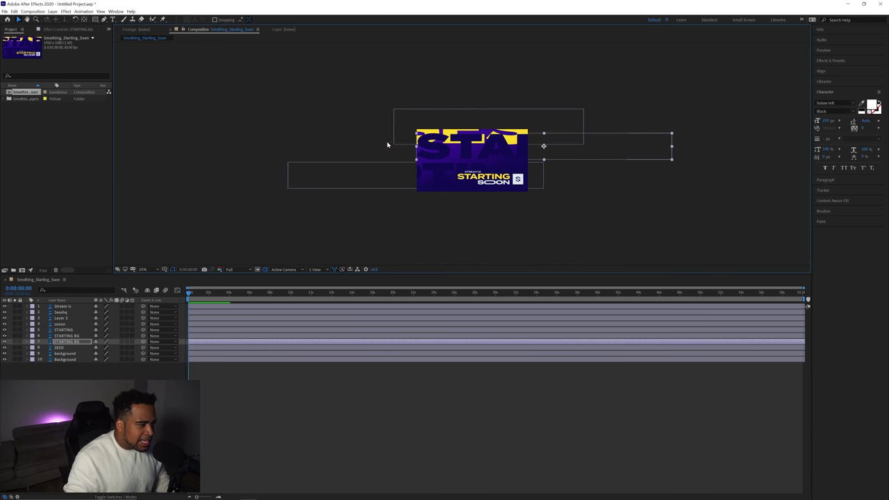
- Nudge the lower STARTING BG text left until its right edge lines up with the canvas's right edge
scroll(524, 178, up, 2)
click(397, 202)
scroll(419, 198, down, 1)
key(shift+Left)
key(shift+Left)
key(shift+Left)
key(shift+Left)
key(shift+Left)
key(shift+Left)
key(shift+Left)
key(shift+Left)
key(Left)
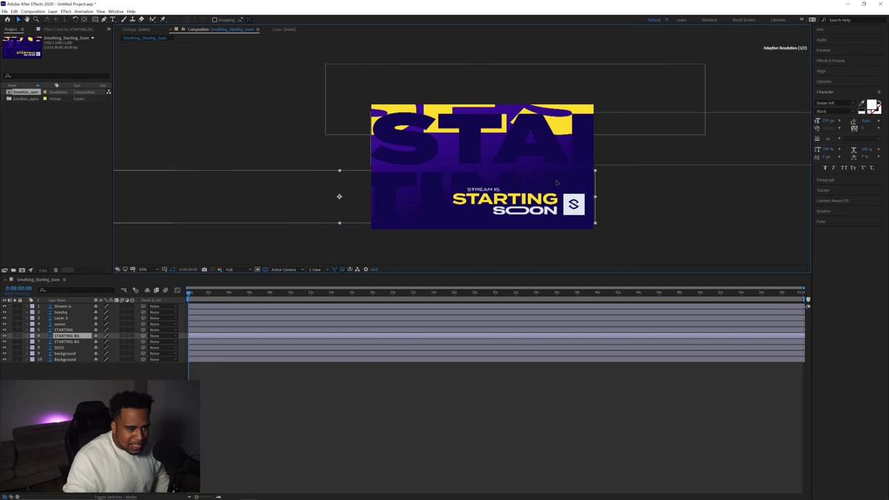
key(Left)
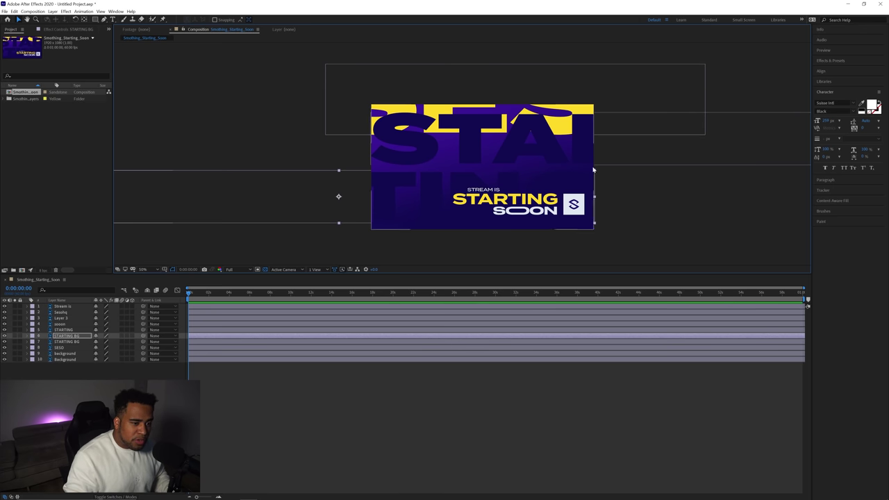
click(596, 206)
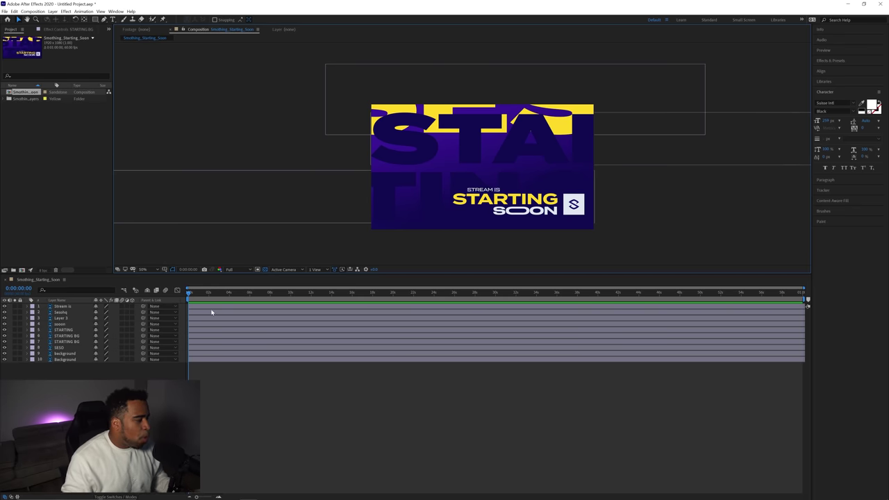
- Toggle the visibility of the STARTING BG layer in row 6 to identify its text on the canvas
click(106, 376)
click(5, 336)
click(4, 336)
click(4, 336)
click(4, 336)
- Add a Position keyframe at 0:00:00:00 to the upper text's STARTING BG layer in row 7
click(43, 343)
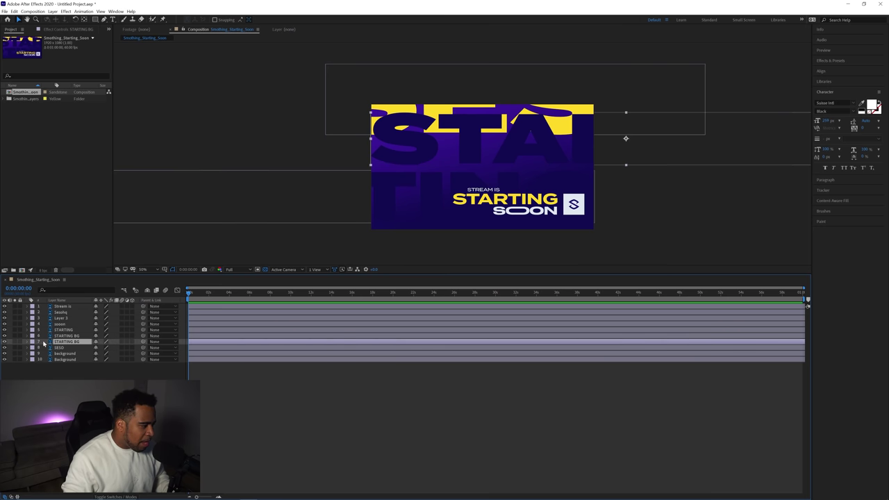
key(p)
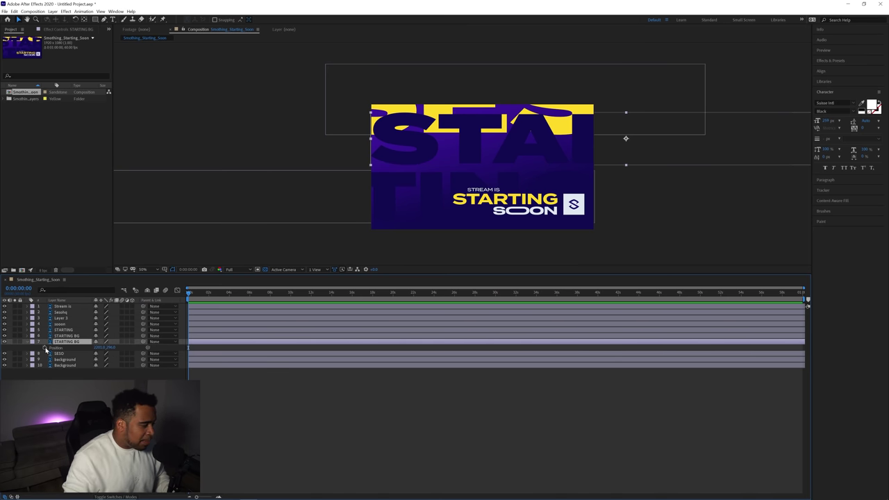
click(45, 349)
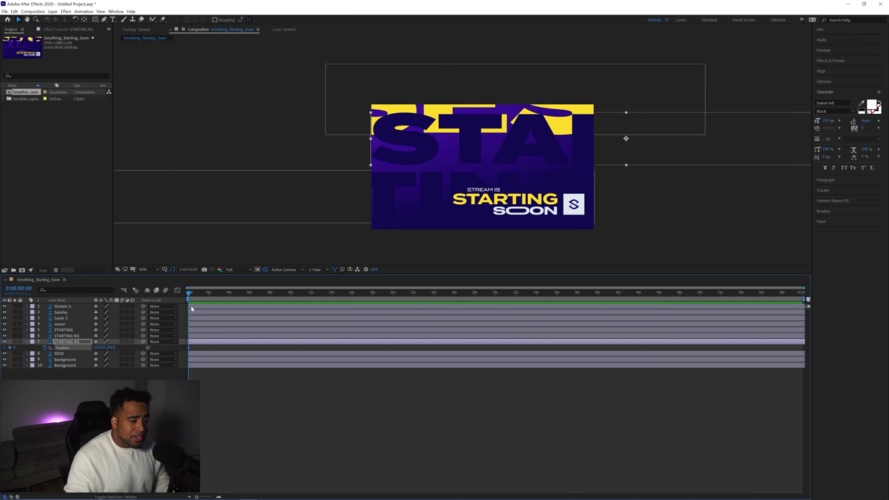
- At 0:00:29:59, keyframe the upper STARTING BG text moved left until its right edge meets the canvas's right edge
click(210, 292)
drag(242, 294, 495, 295)
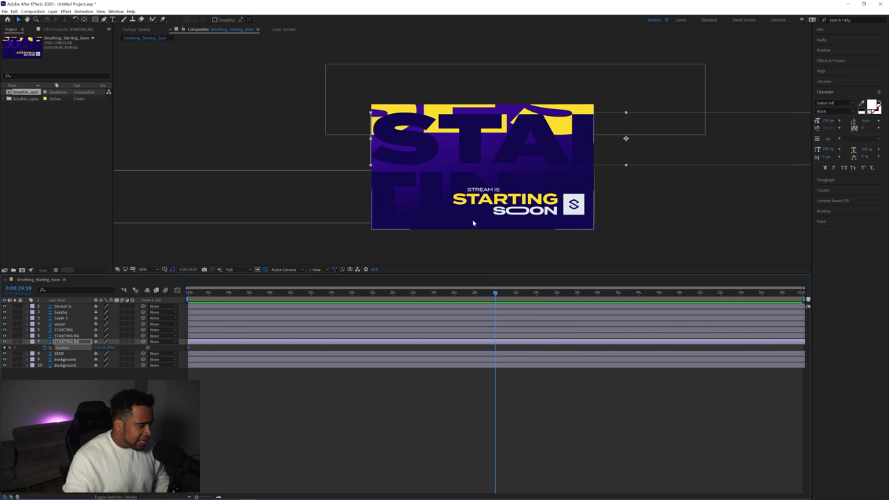
drag(520, 146, 216, 230)
drag(98, 347, 178, 347)
drag(46, 347, 114, 347)
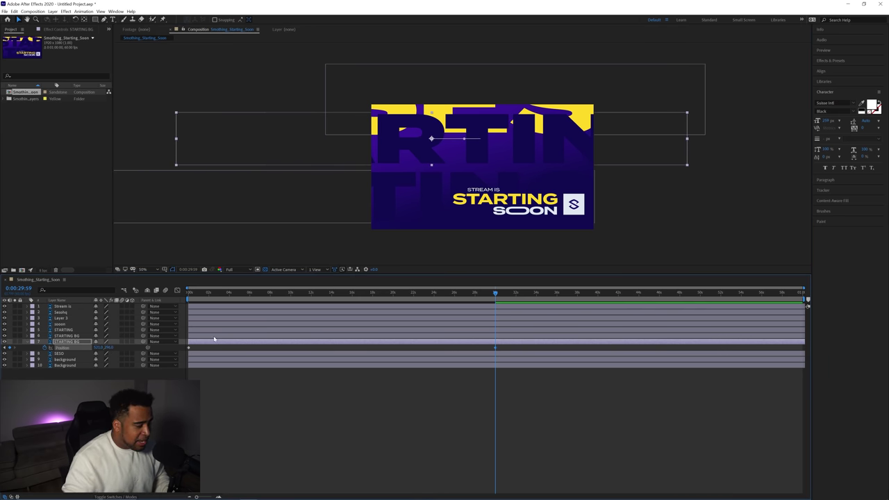
drag(97, 348, 43, 348)
drag(99, 348, 29, 348)
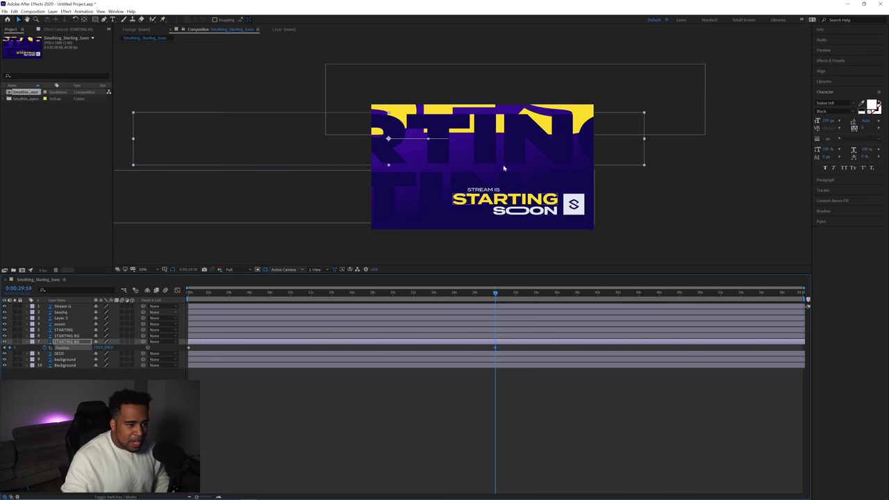
drag(584, 149, 534, 148)
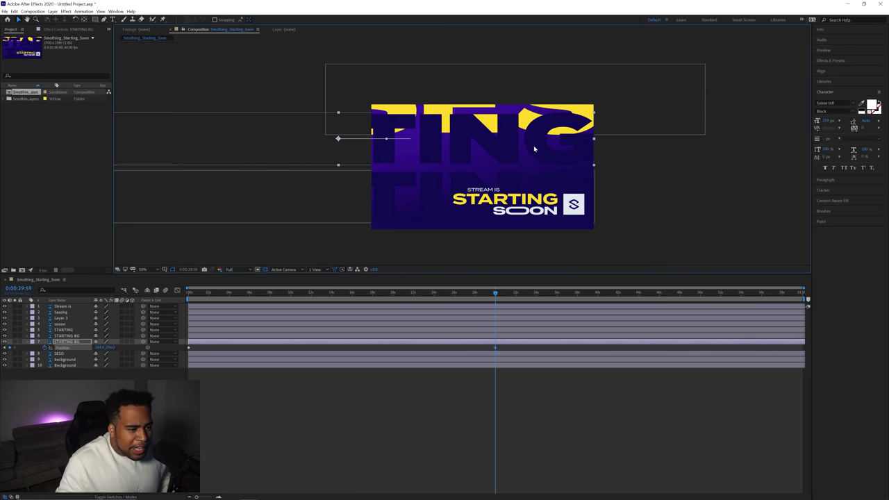
- Keyframe the lower STARTING BG text's Position at 0:00:00:00, and at 0:00:29:59 moved right until its left edge meets the canvas's left edge
click(68, 336)
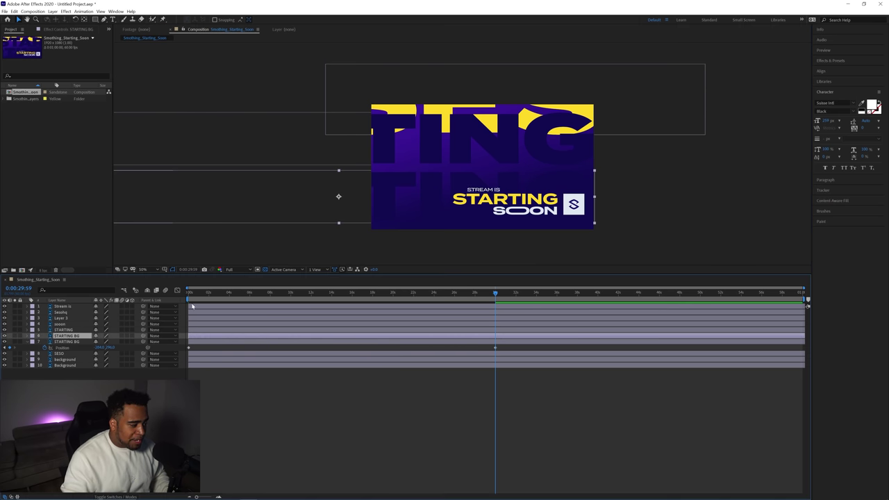
drag(204, 294, 174, 296)
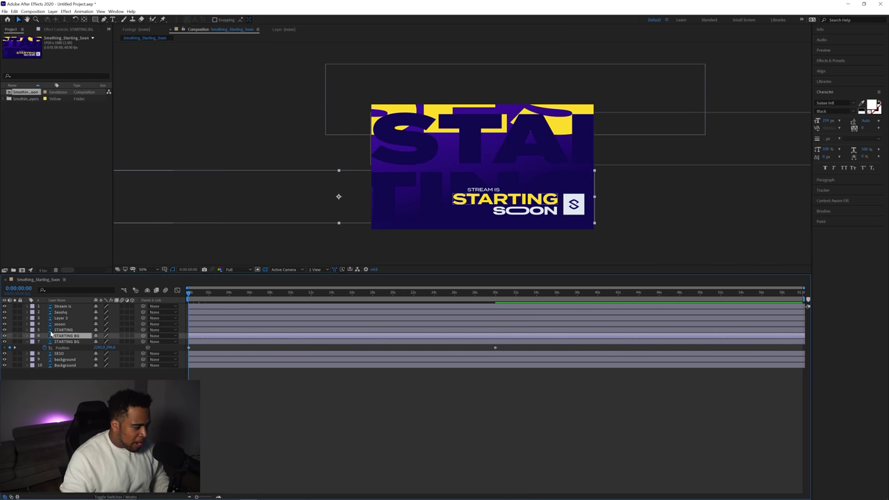
key(p)
click(44, 342)
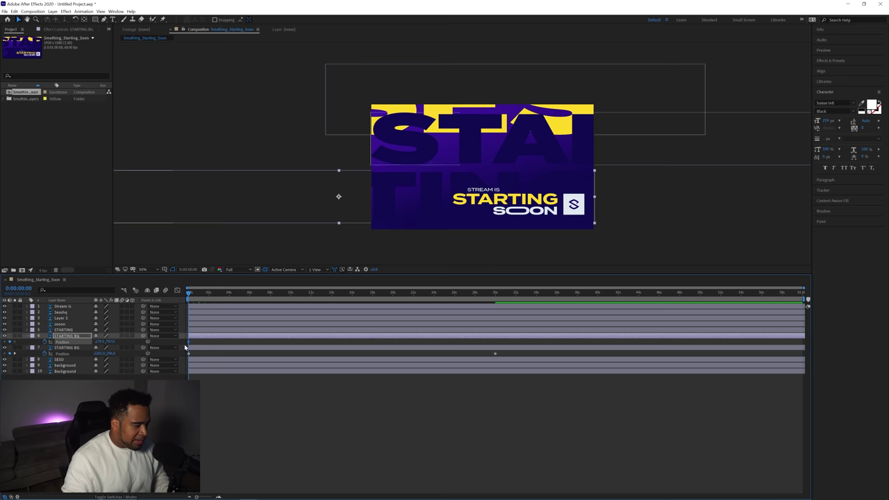
click(494, 293)
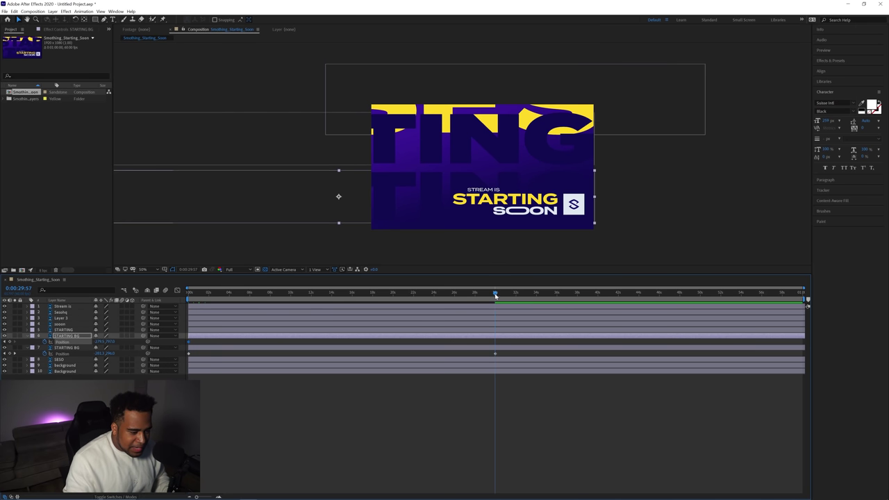
drag(386, 183, 674, 191)
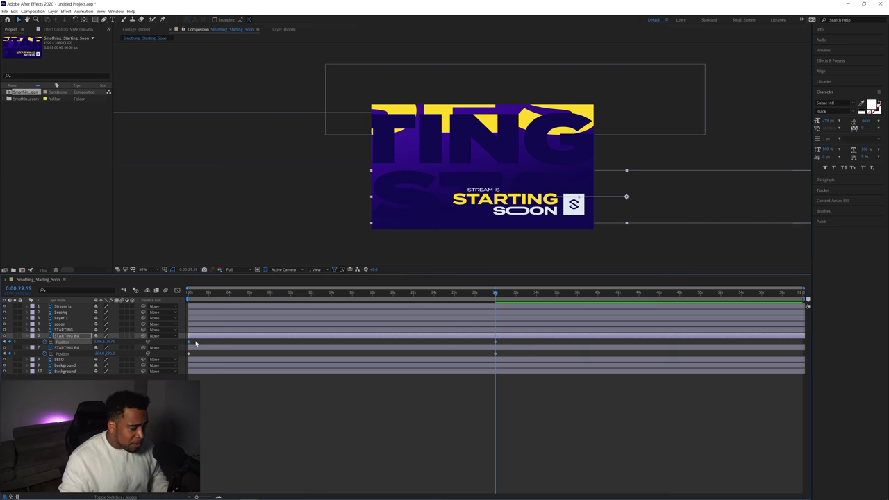
- Copy the first Position keyframe of both STARTING BG layers to the end of the timeline, near the one-minute mark
click(778, 293)
drag(778, 343, 802, 346)
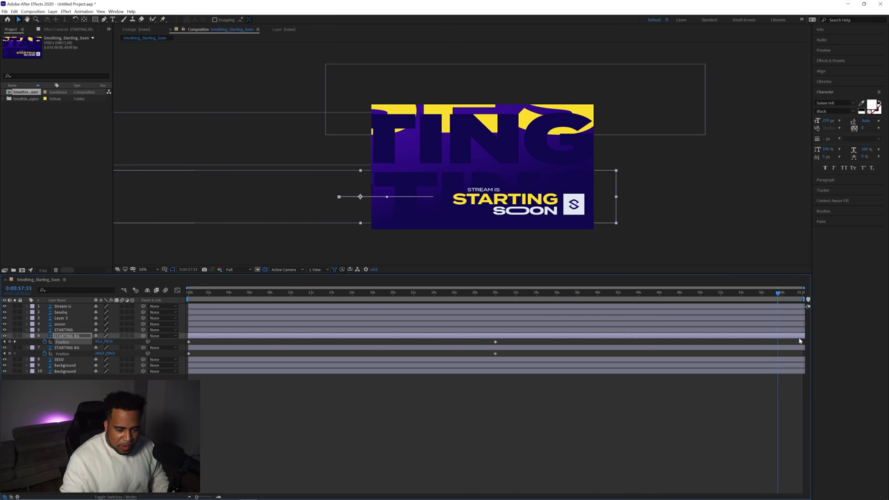
click(190, 354)
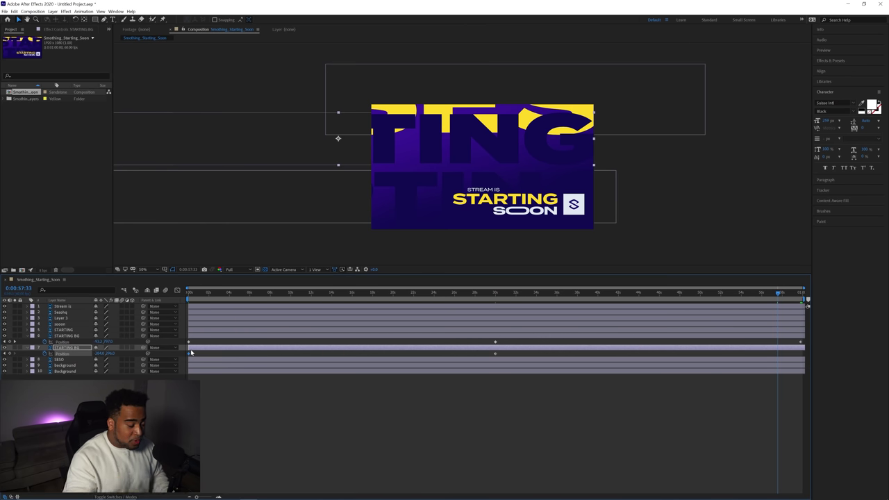
click(788, 294)
key(ctrl+v)
drag(788, 355, 801, 354)
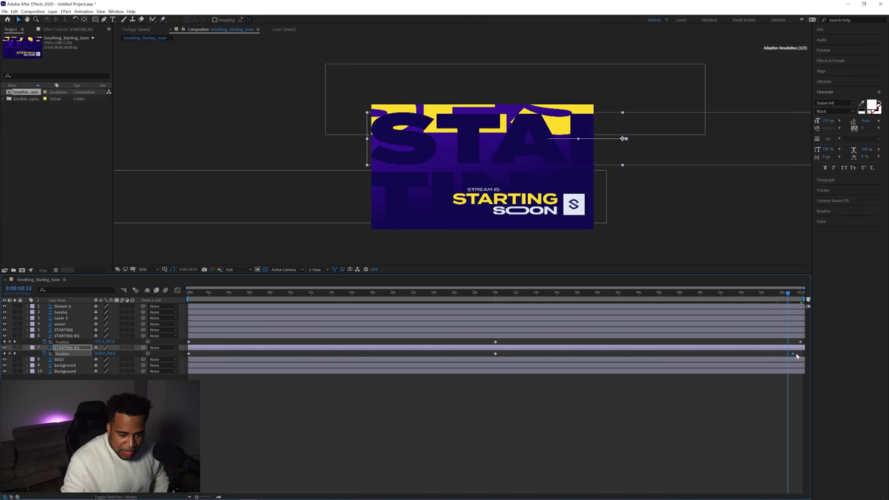
- Scrub through the composition to check how both STARTING BG texts move from the start to the end
click(801, 293)
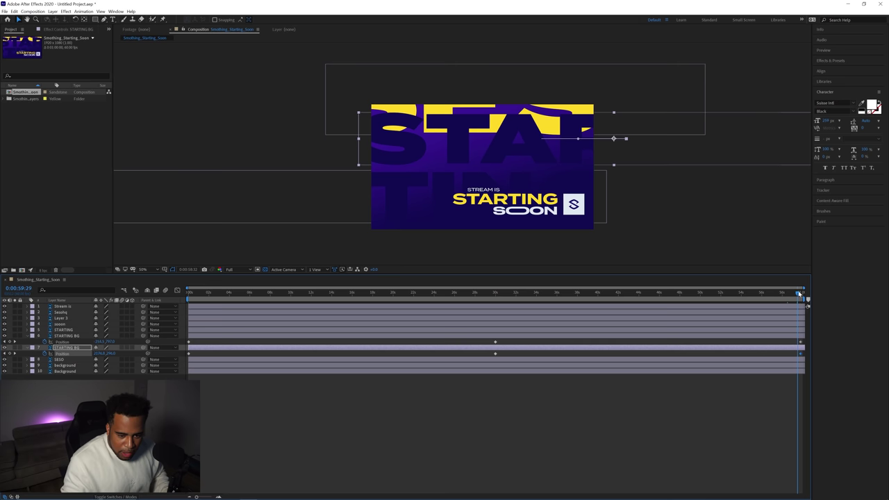
drag(801, 295, 213, 285)
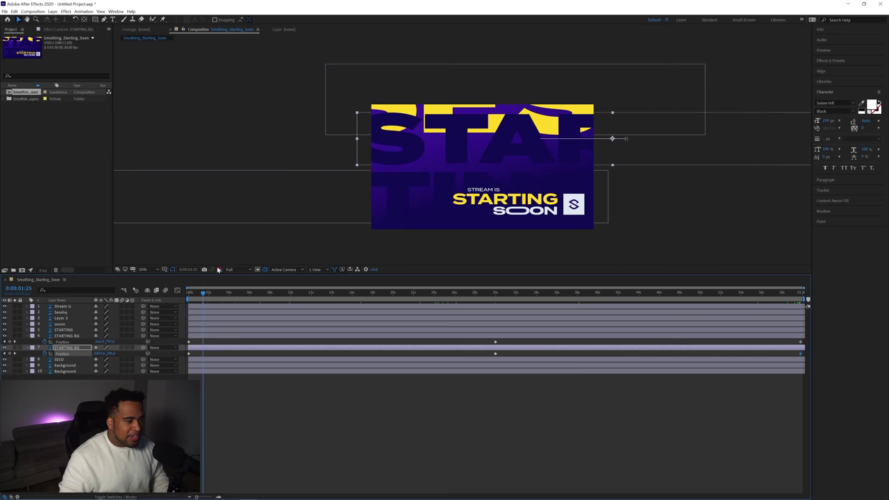
key(ctrl+Up)
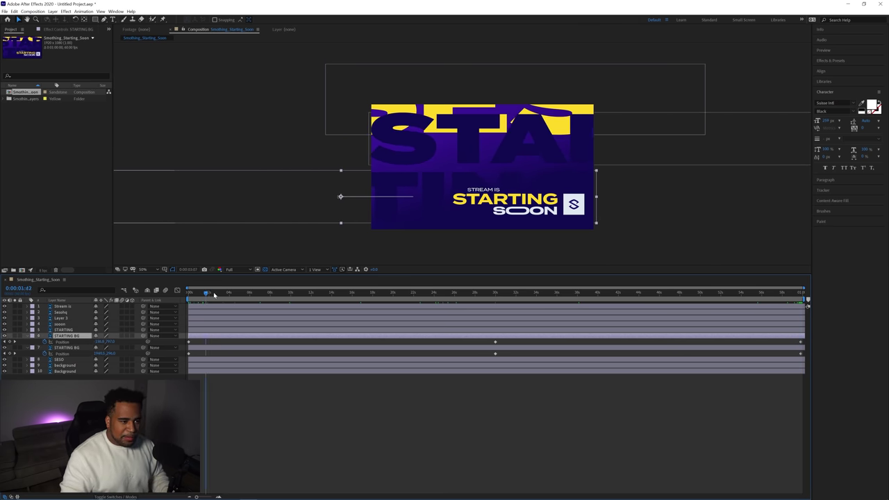
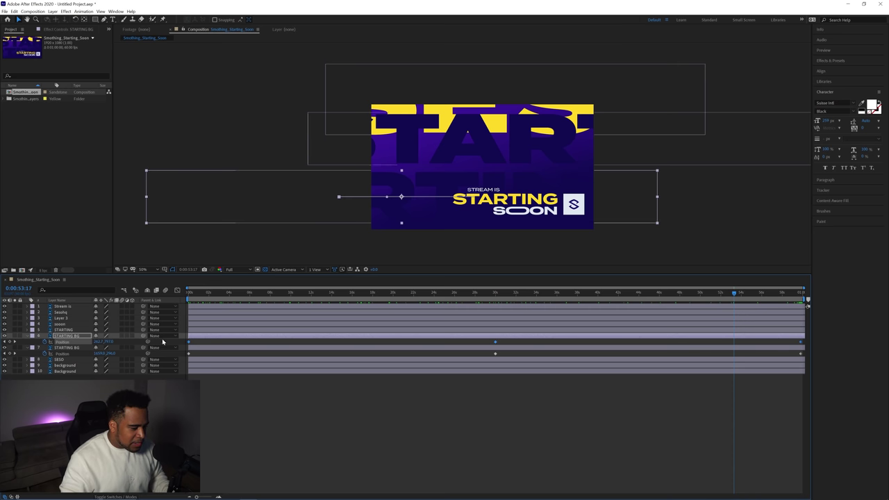
- Apply Easy Ease to all three Position keyframes of the lower text's STARTING BG layer in row 6
right_click(493, 341)
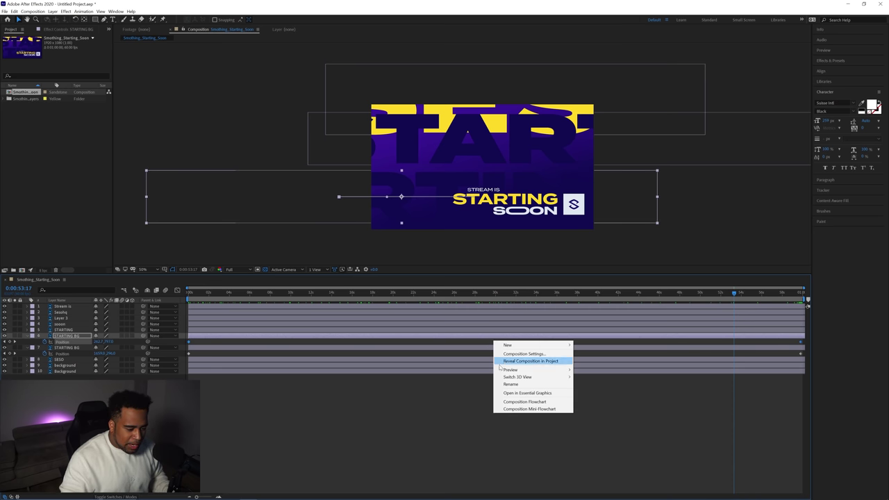
click(485, 343)
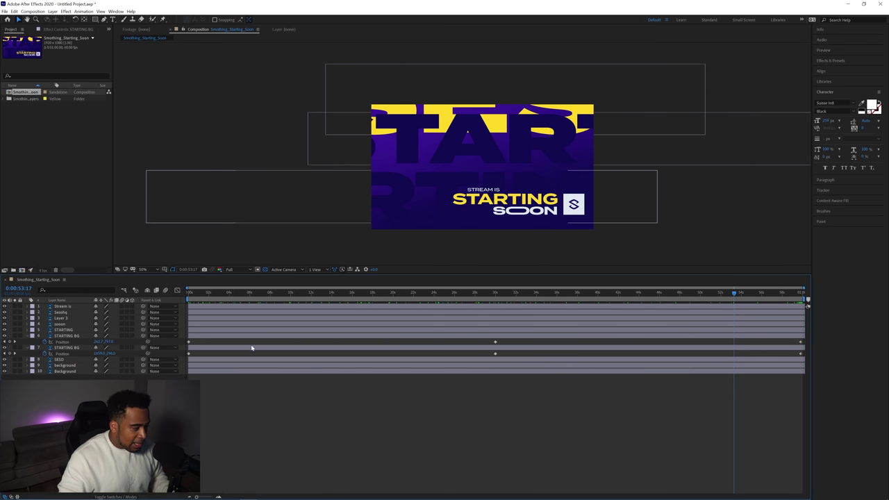
drag(803, 341, 183, 346)
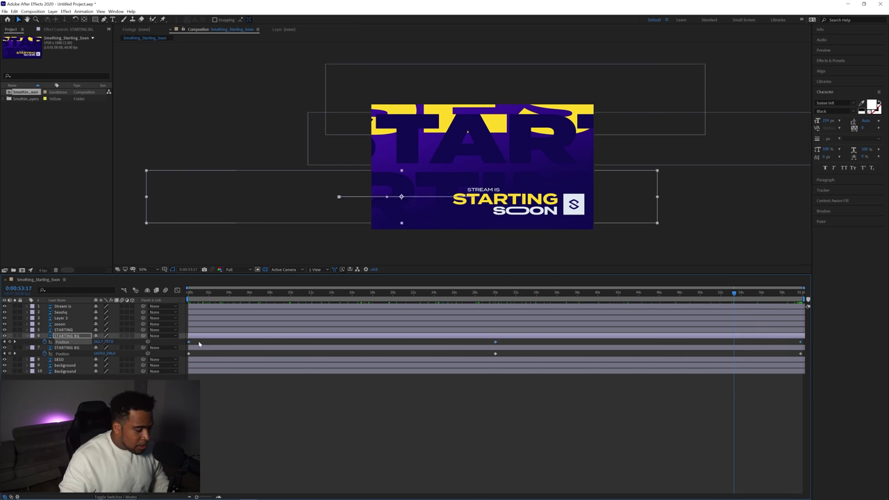
right_click(495, 343)
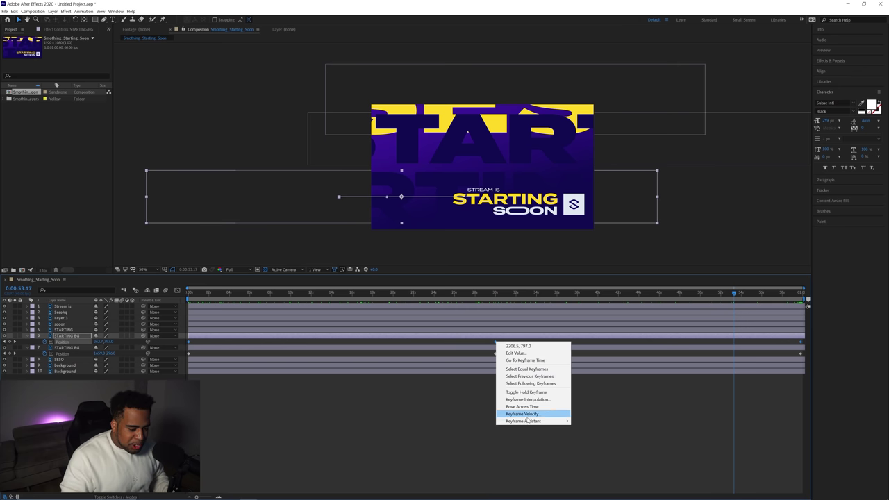
mouse_move(525, 421)
click(589, 442)
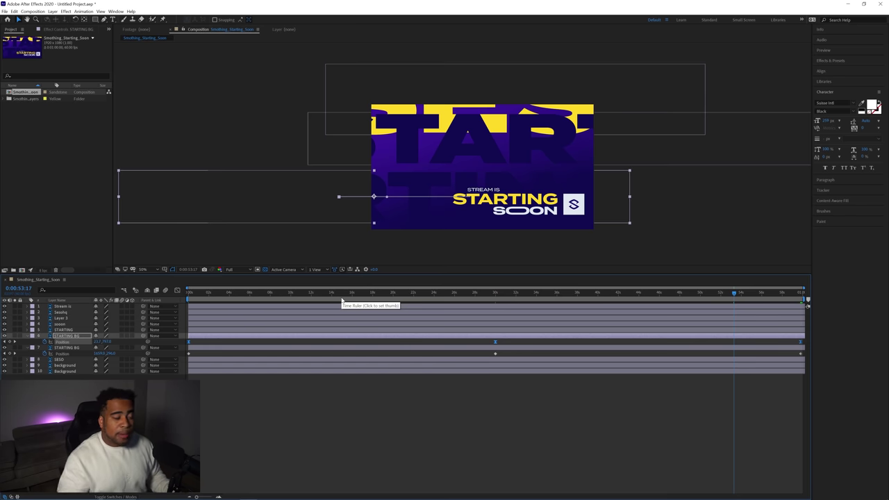
- Lengthen the speed-graph handles of the row 6 STARTING BG keyframes so the speed peaks more steeply midway between keyframes
click(177, 291)
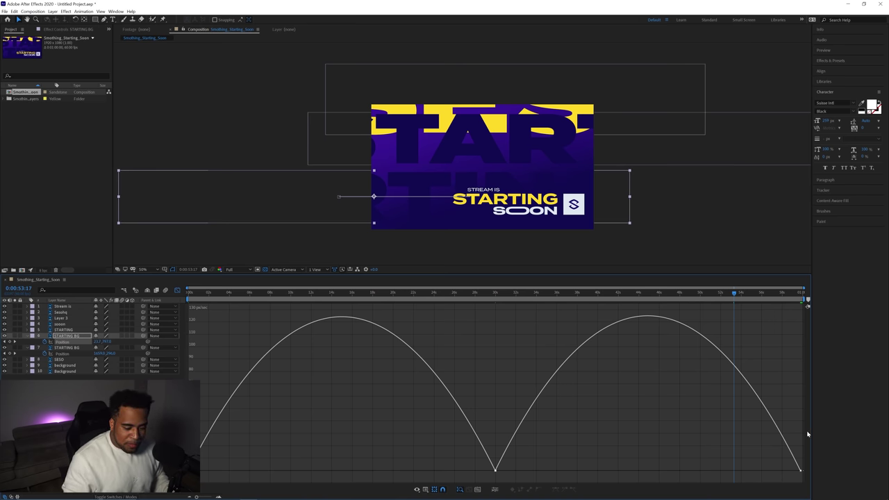
drag(801, 439, 201, 475)
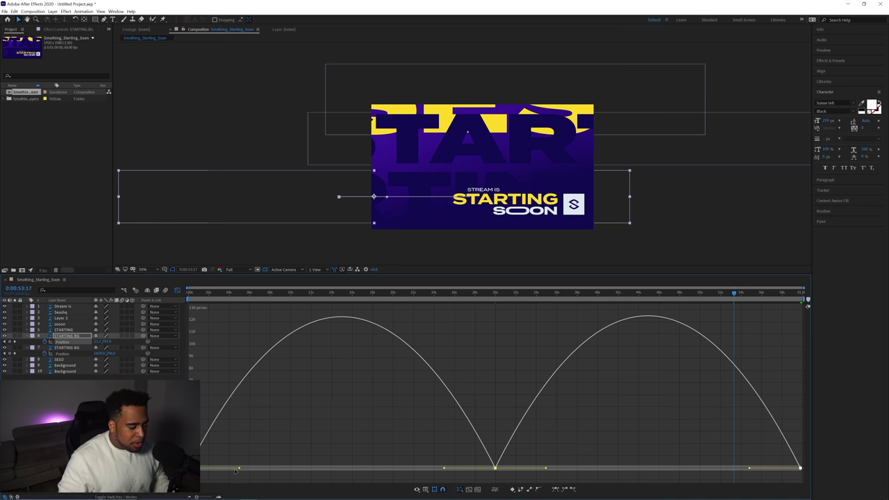
drag(240, 468, 270, 468)
drag(443, 469, 421, 469)
drag(581, 470, 588, 468)
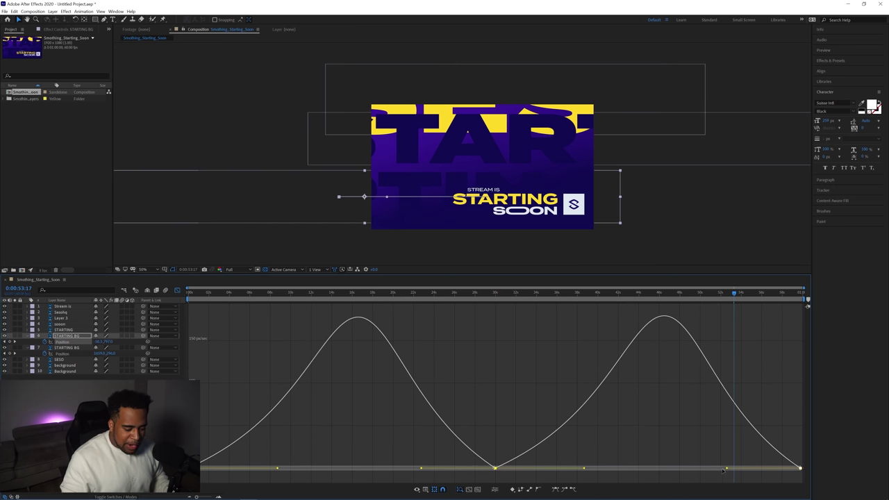
drag(726, 469, 713, 469)
- Leave the graph view and preview the lower STARTING BG text's eased motion from 0:00:00:00 to about 0:00:42
click(188, 294)
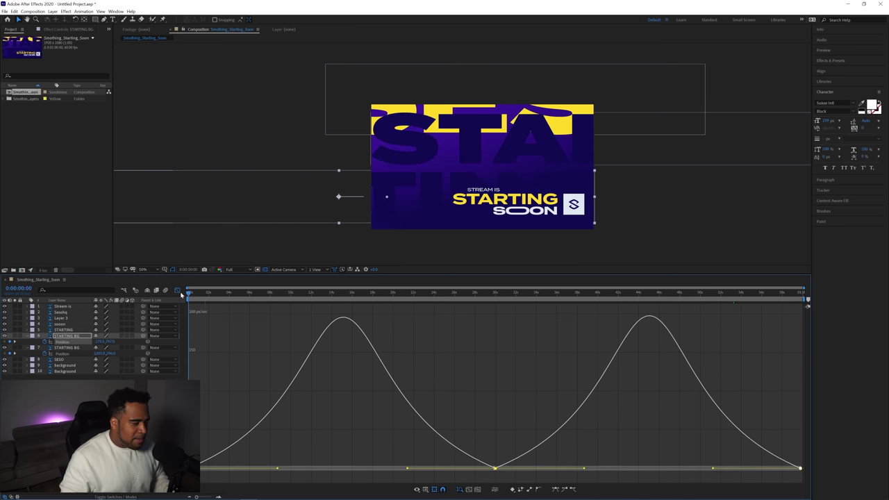
click(177, 290)
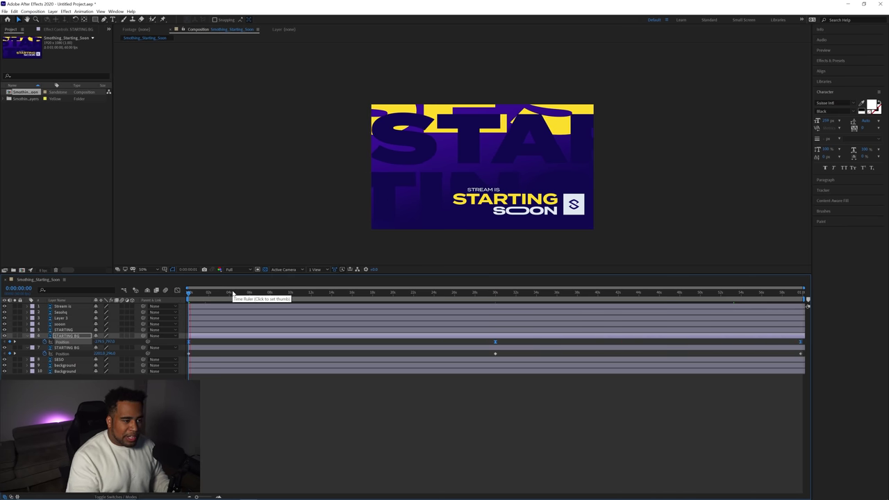
drag(193, 295, 624, 315)
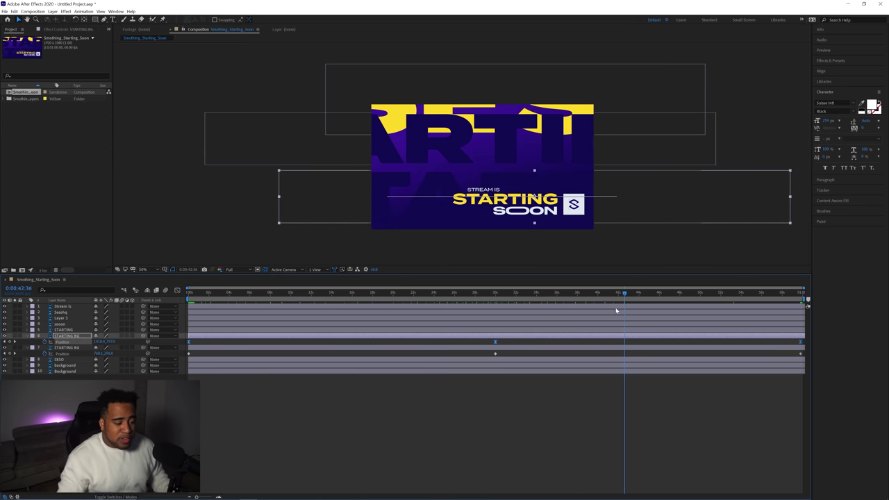
- Apply Easy Ease to all three Position keyframes of the upper text's STARTING BG layer in row 7
click(189, 354)
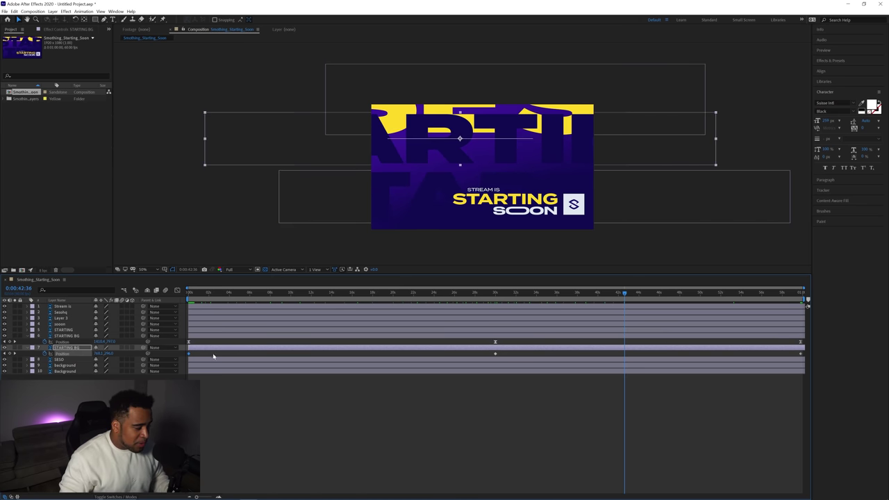
shift+click(495, 353)
shift+click(800, 353)
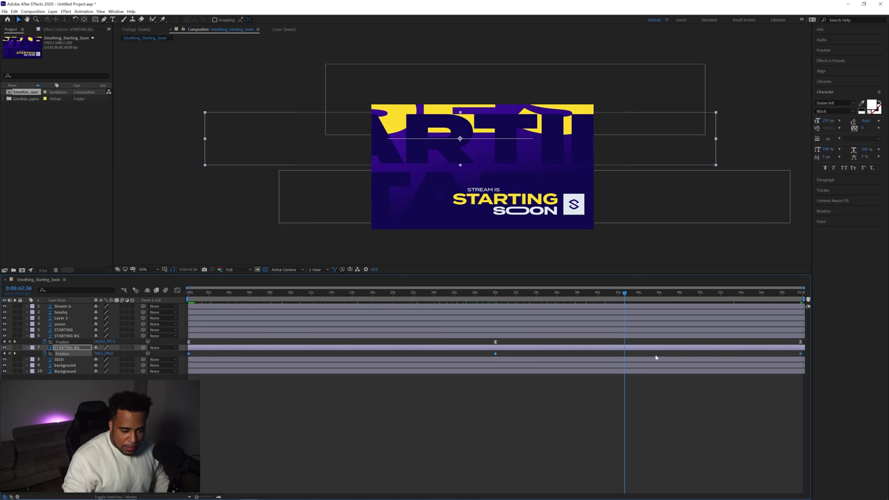
right_click(496, 355)
click(495, 354)
right_click(495, 355)
mouse_move(521, 419)
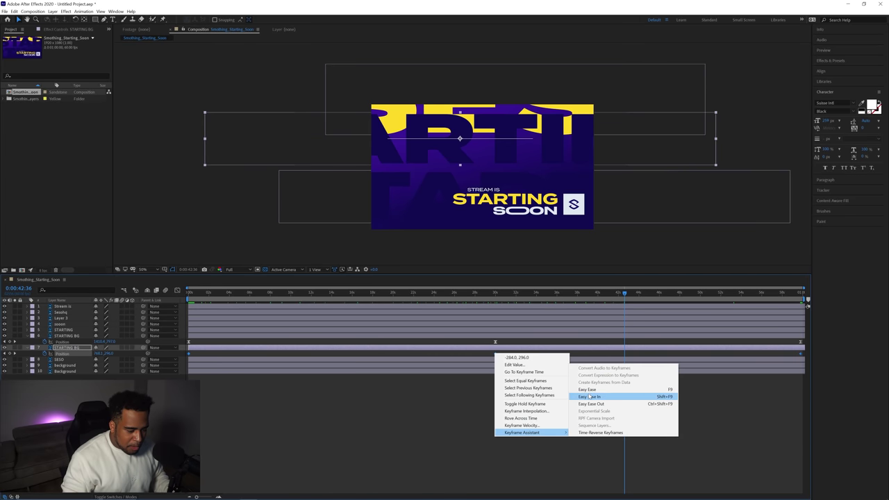
click(591, 394)
- Lengthen the speed-graph handles of the row 7 STARTING BG keyframes for steeper midway speed peaks, and return to the keyframe view
click(177, 291)
drag(198, 403, 812, 453)
drag(796, 397, 188, 479)
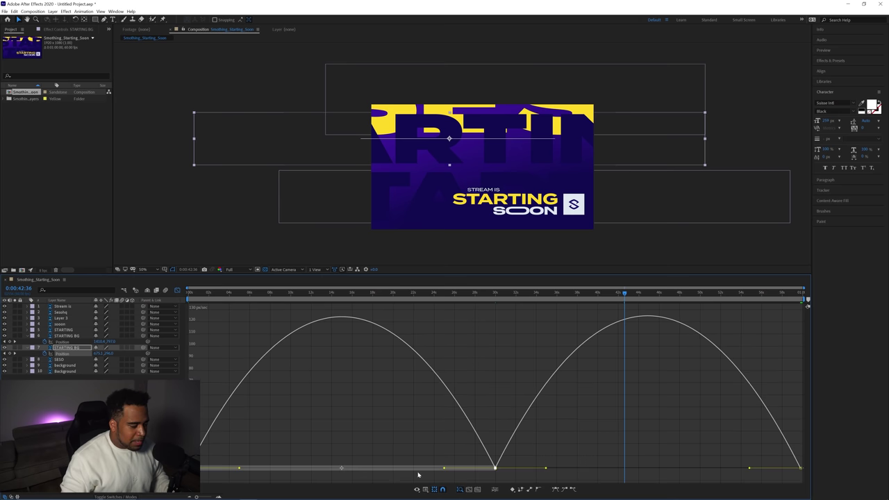
drag(239, 470, 265, 468)
drag(444, 469, 415, 469)
drag(573, 469, 604, 469)
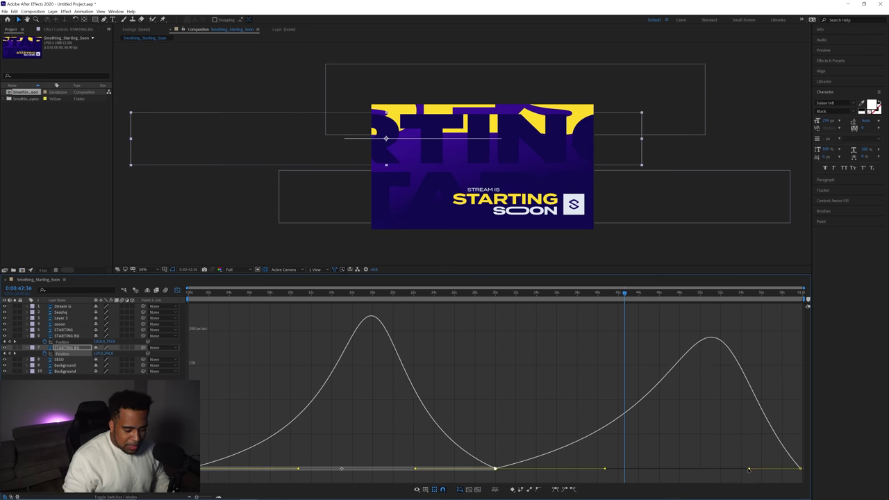
drag(748, 470, 722, 471)
click(177, 290)
- Scrub the whole one-minute timeline to preview both eased STARTING BG texts sliding in opposite directions
drag(189, 292, 812, 323)
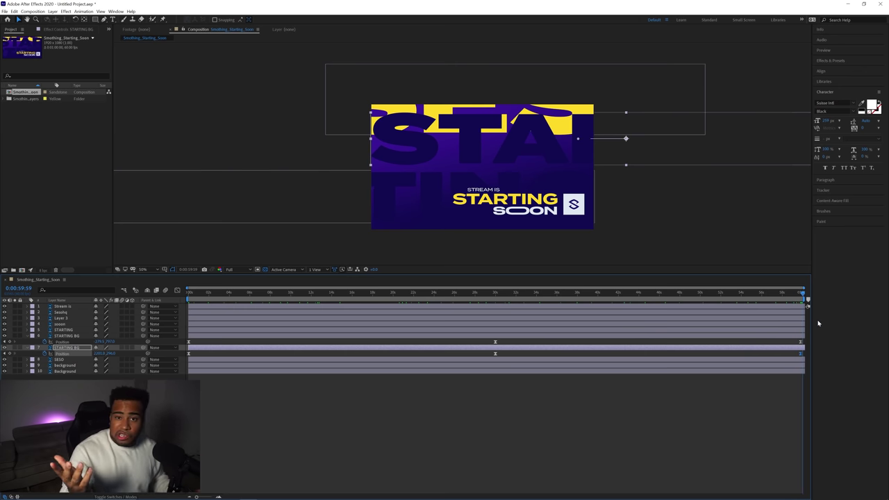
click(286, 293)
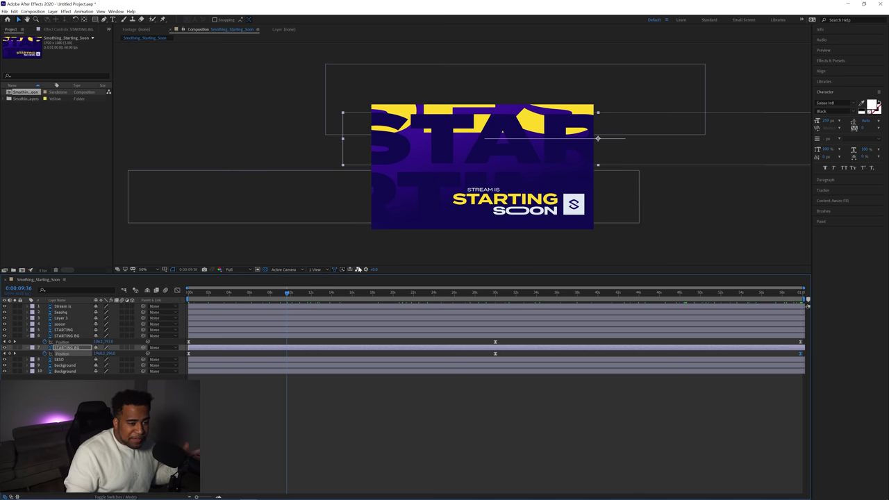
drag(297, 294, 421, 295)
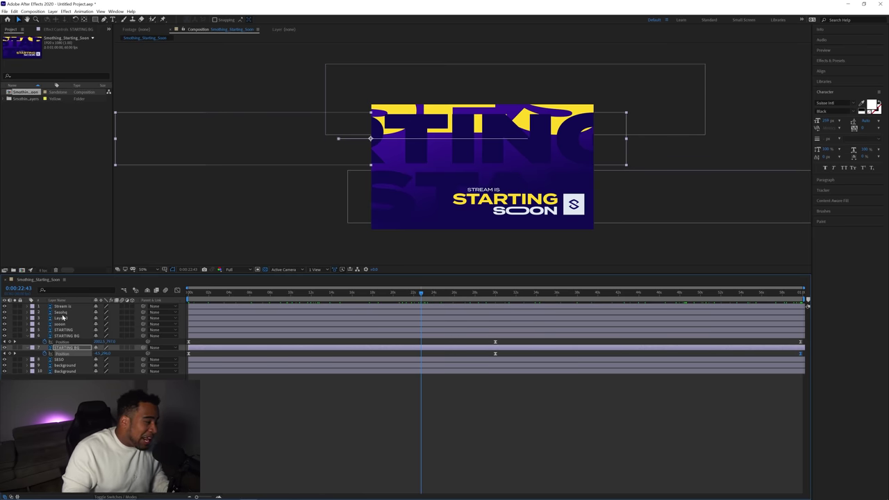
- Toggle the SOON text layer in row 4 to identify it, and add a Position keyframe to it at 0:00:00:00
click(63, 324)
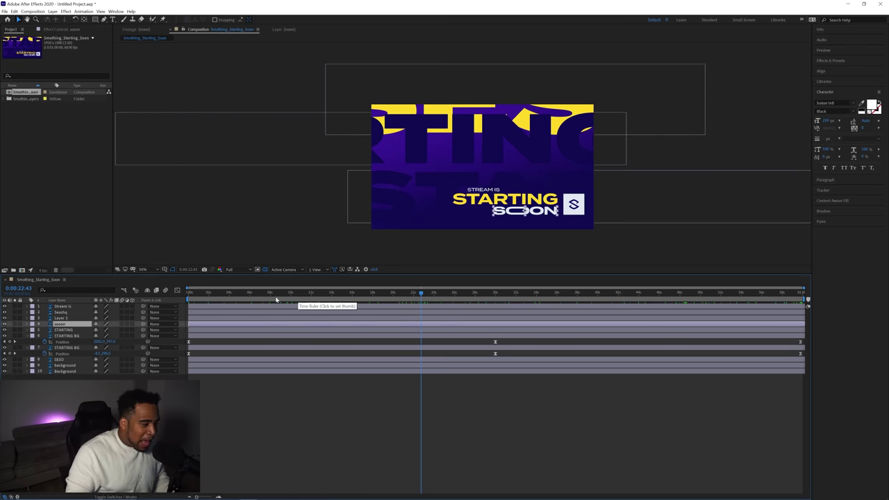
key(Home)
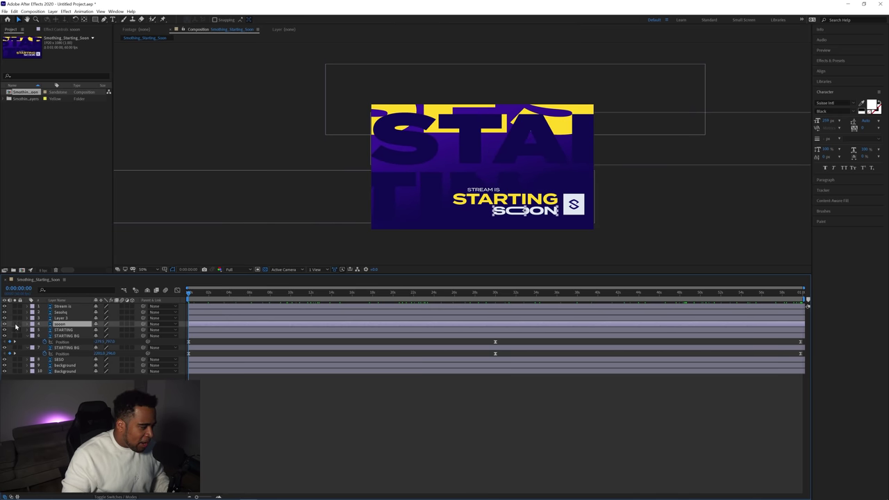
click(5, 324)
click(5, 324)
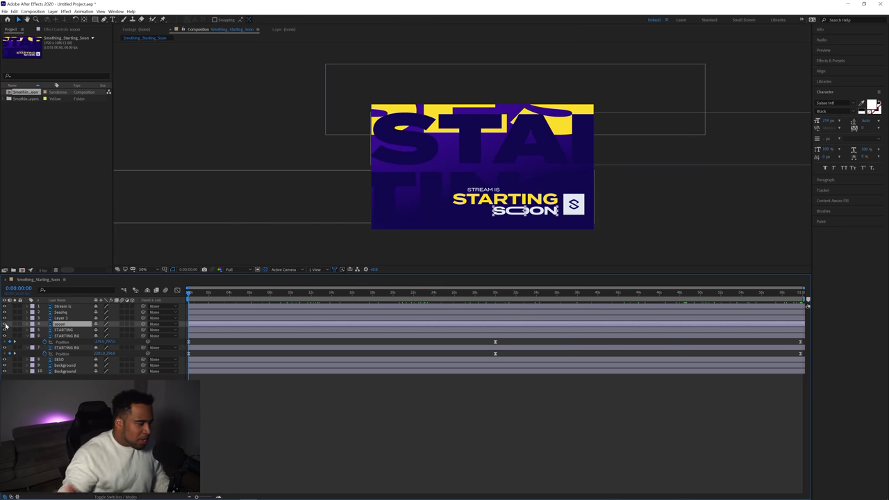
key(p)
click(45, 332)
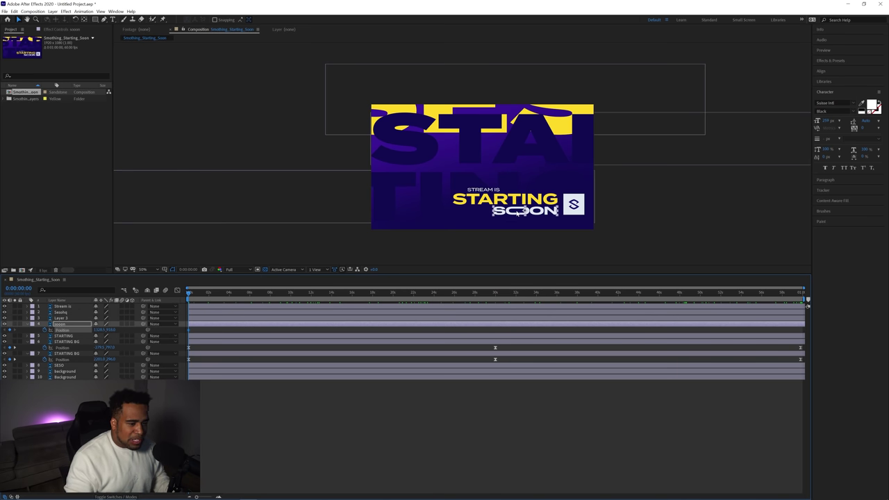
- Move SOON down to a Y position of 942 at 0:00:10:02, and repeat its starting Position keyframe at 0:00:20:05
click(291, 295)
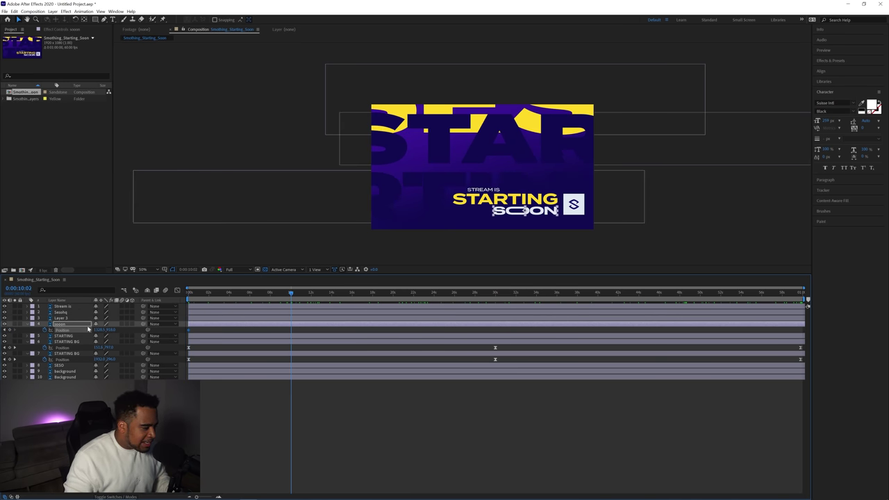
drag(98, 331, 118, 330)
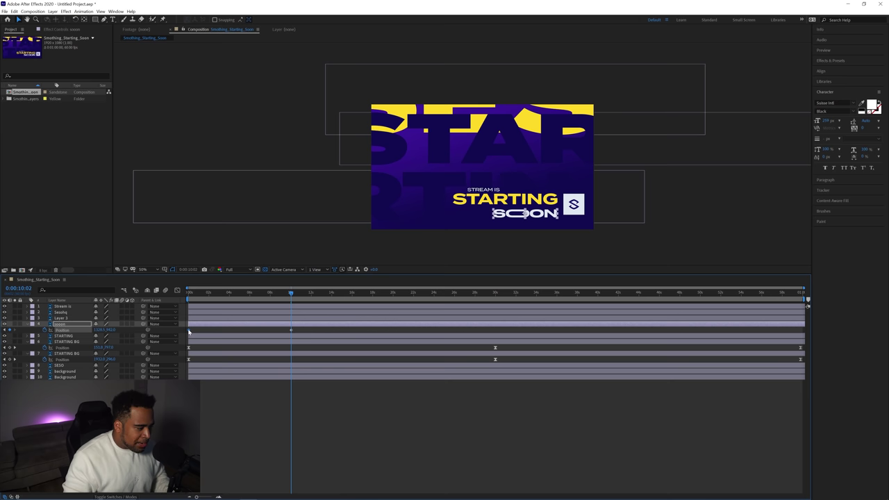
click(393, 295)
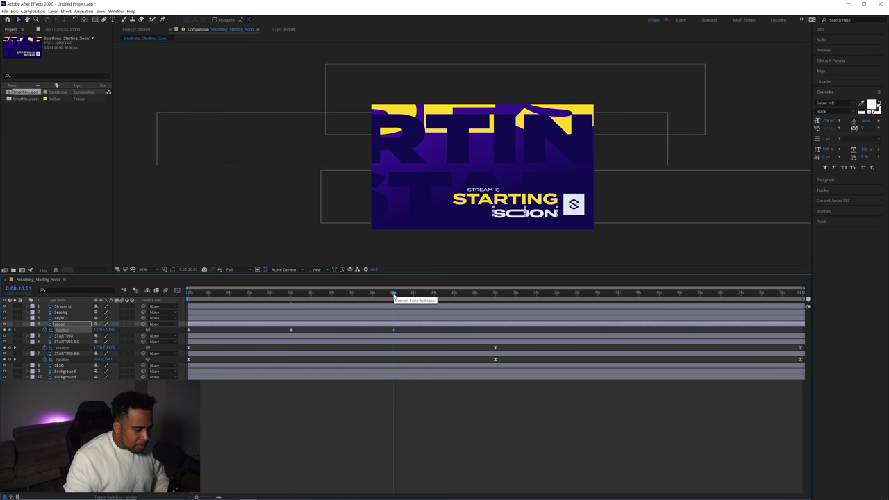
- Play the composition from 0:00:00:00 to preview the SOON text's down-and-up movement
click(189, 293)
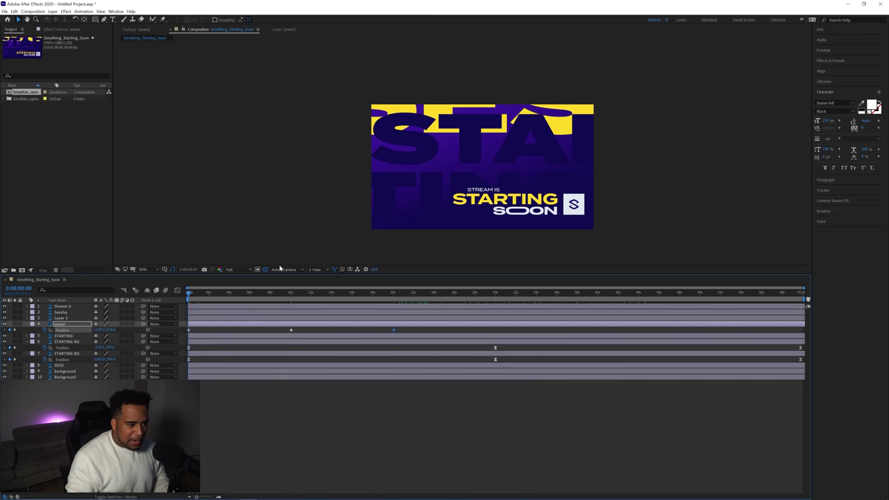
key(space)
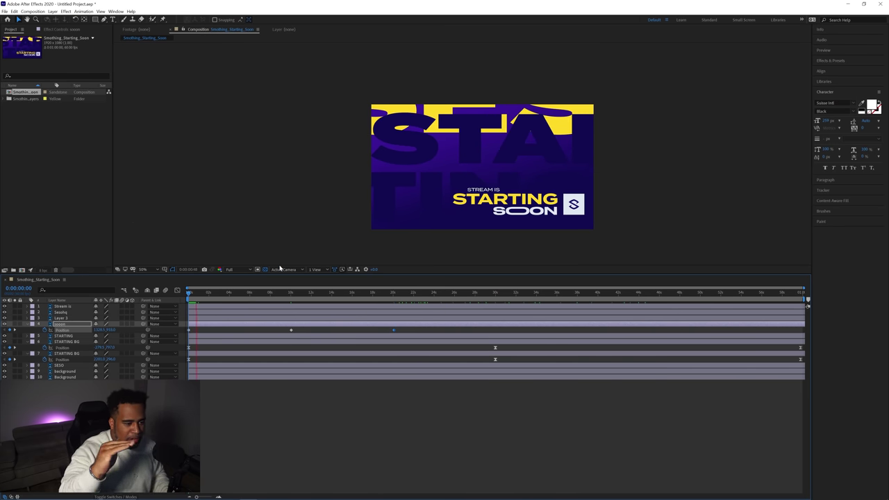
key(space)
key(space)
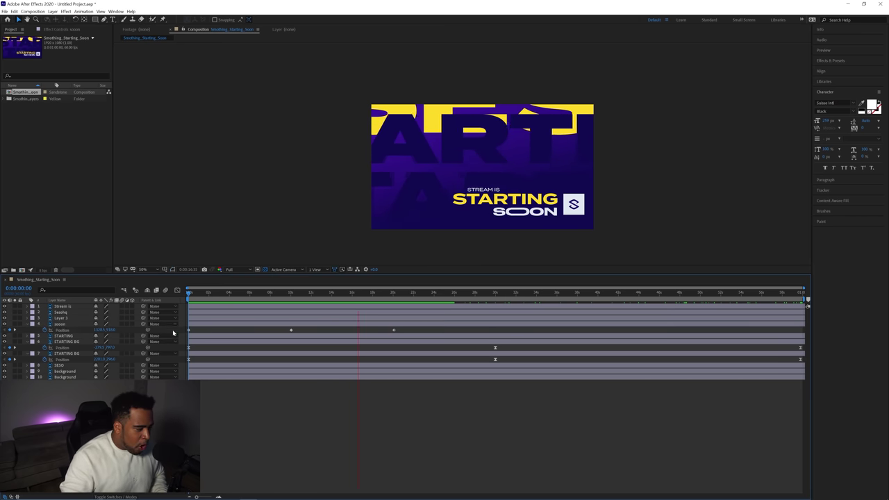
- Apply Easy Ease to SOON's three Position keyframes
right_click(291, 330)
mouse_move(327, 409)
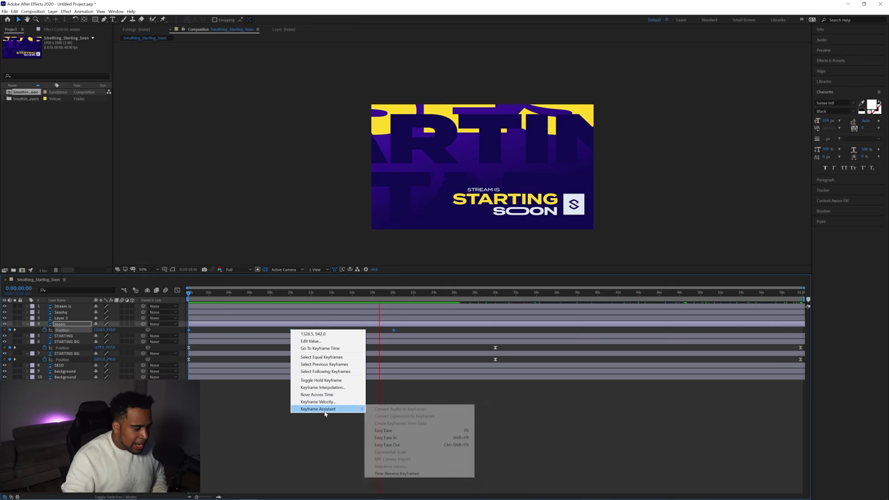
click(392, 426)
- Lengthen the speed-graph handles of SOON's Position keyframes for sharper speed peaks, and return to the keyframe view
click(177, 290)
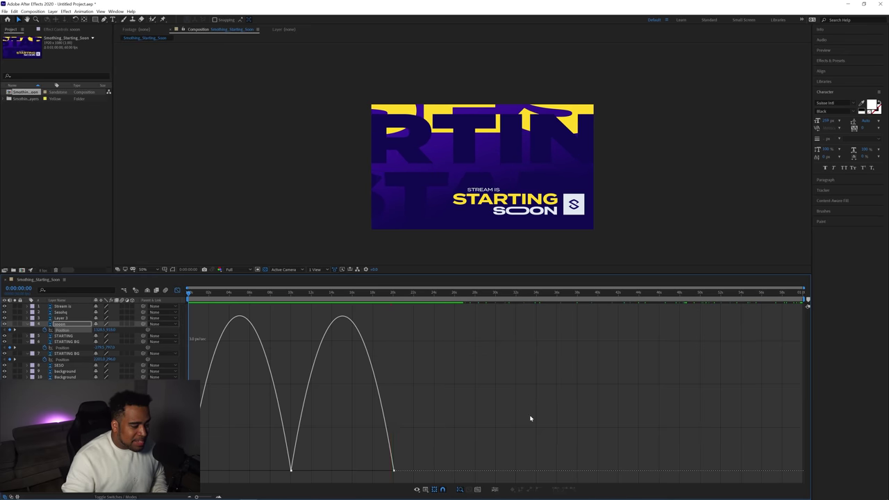
drag(541, 409, 224, 470)
drag(279, 471, 270, 470)
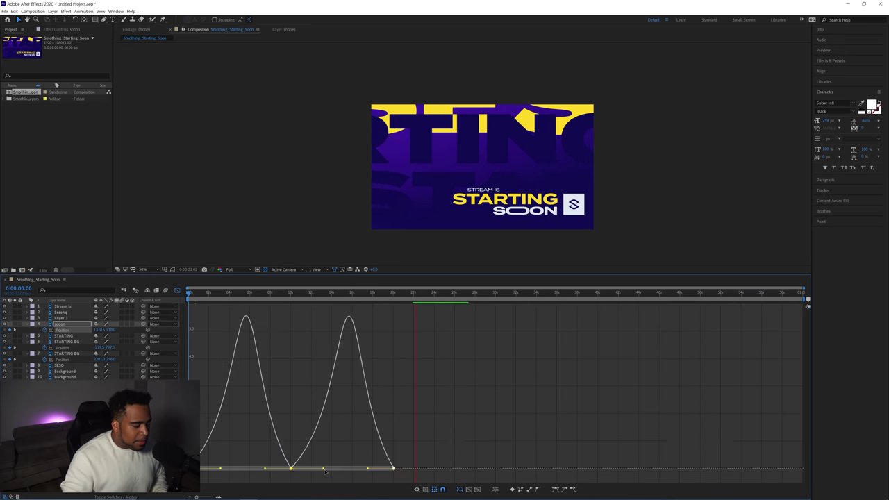
drag(329, 470, 364, 469)
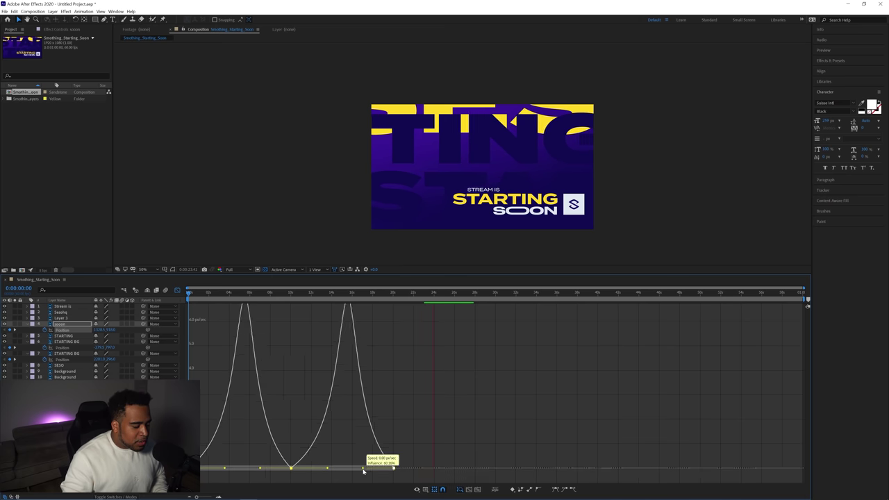
click(177, 291)
- Copy SOON's Position keyframes at 10 and 20 seconds and paste the pair at 0:00:29:59 and again at about 50 seconds
drag(246, 294, 400, 306)
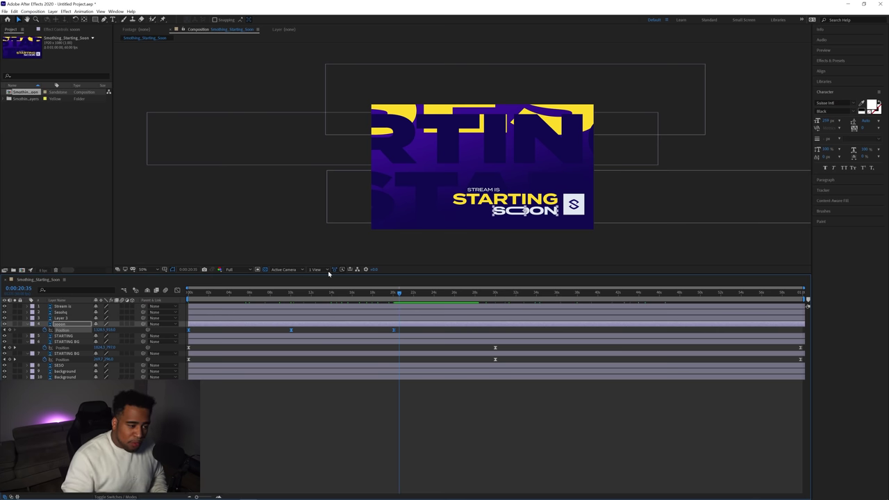
click(393, 295)
drag(282, 333, 426, 337)
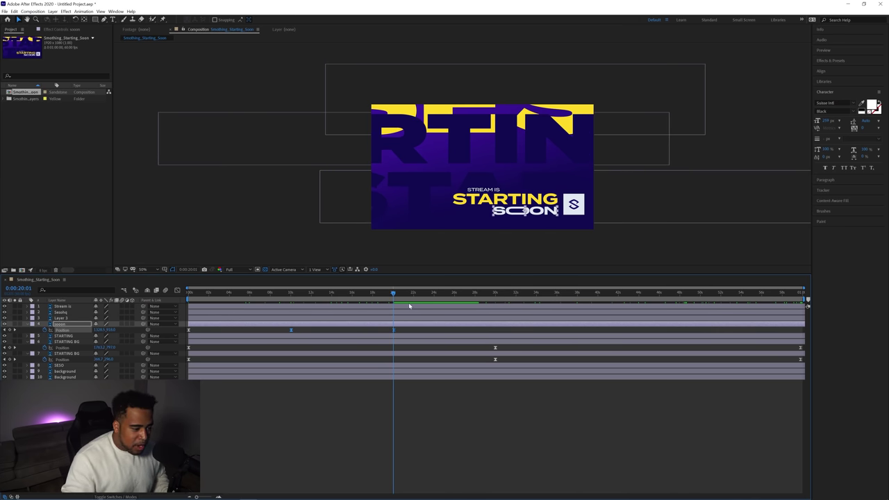
drag(392, 296, 494, 294)
key(ctrl+v)
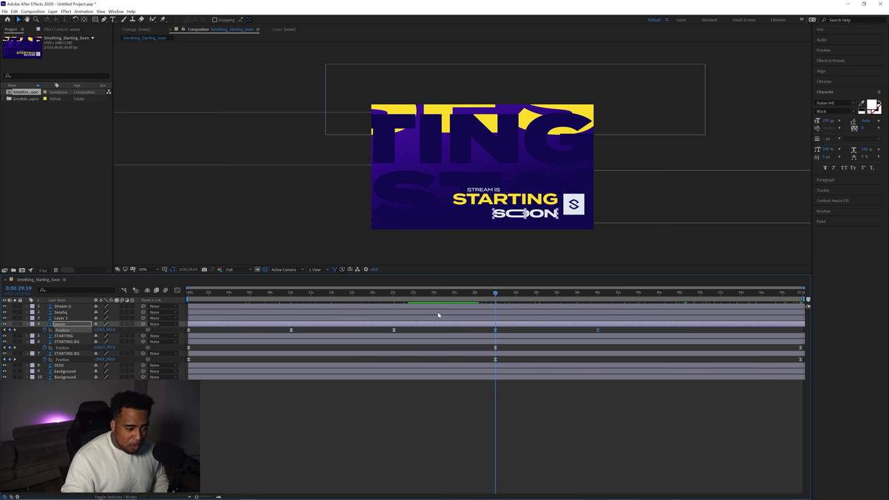
drag(407, 296, 809, 296)
key(ctrl+v)
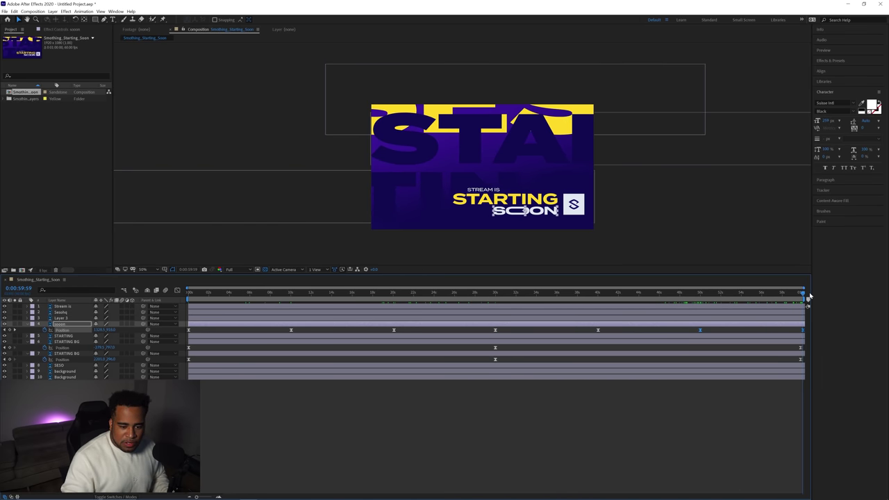
- Shift SOON's last Position keyframe slightly earlier to align with the background texts' final keyframes, and scrub the timeline to check the loop
click(804, 333)
drag(804, 331, 802, 332)
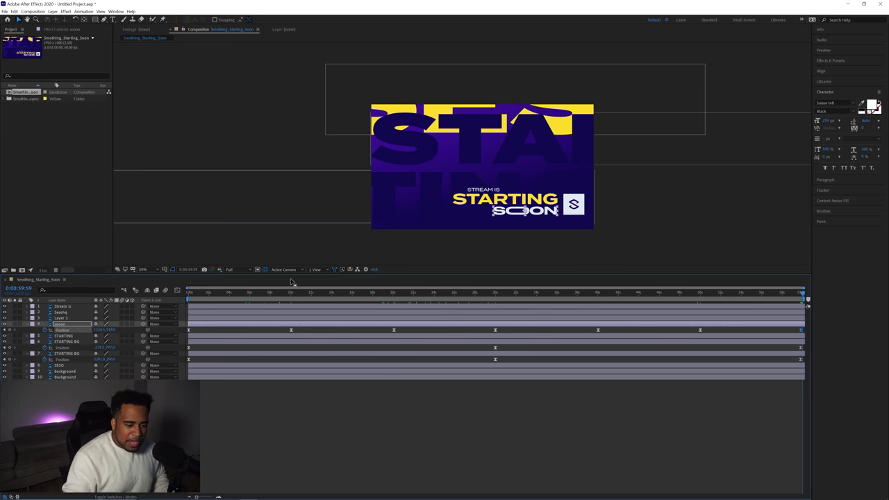
drag(209, 297, 719, 322)
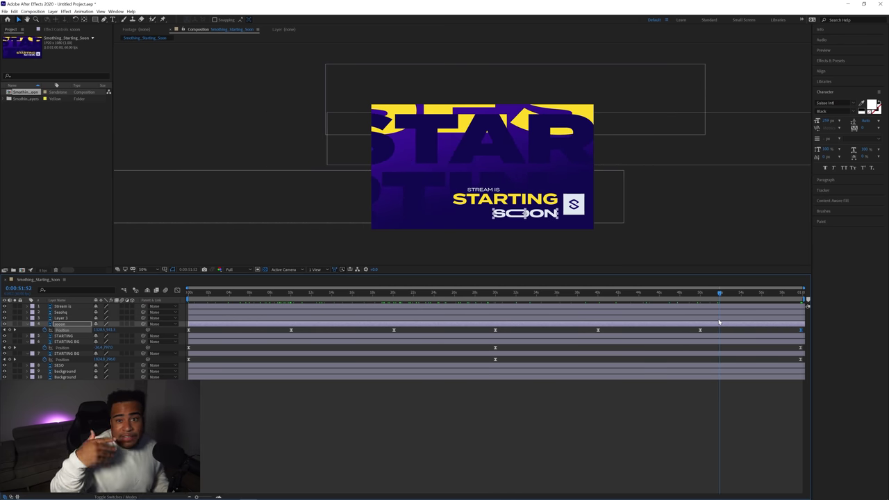
click(389, 396)
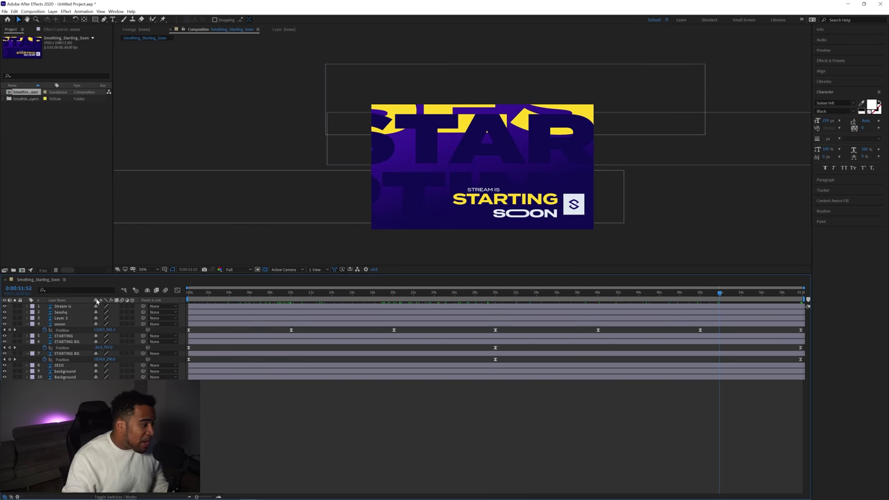
- Turn the logo layer in row 2 into a 3D layer and add a Position keyframe at 0:00:09:58
click(61, 312)
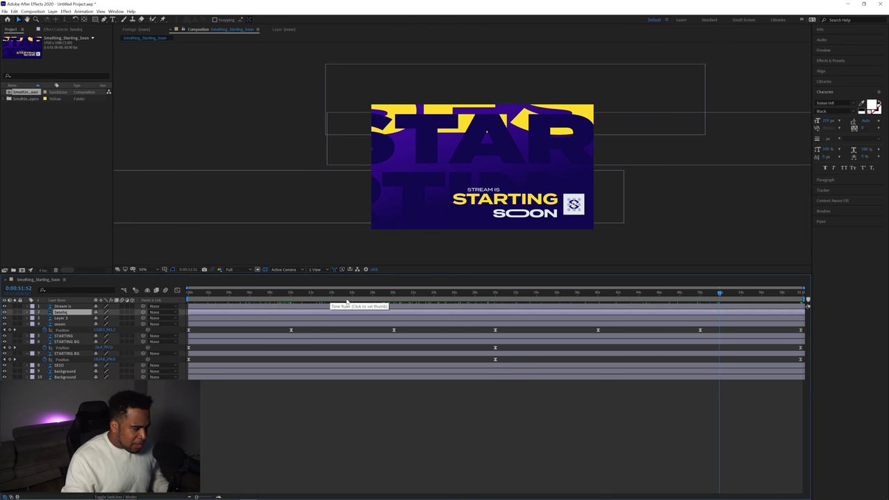
click(290, 293)
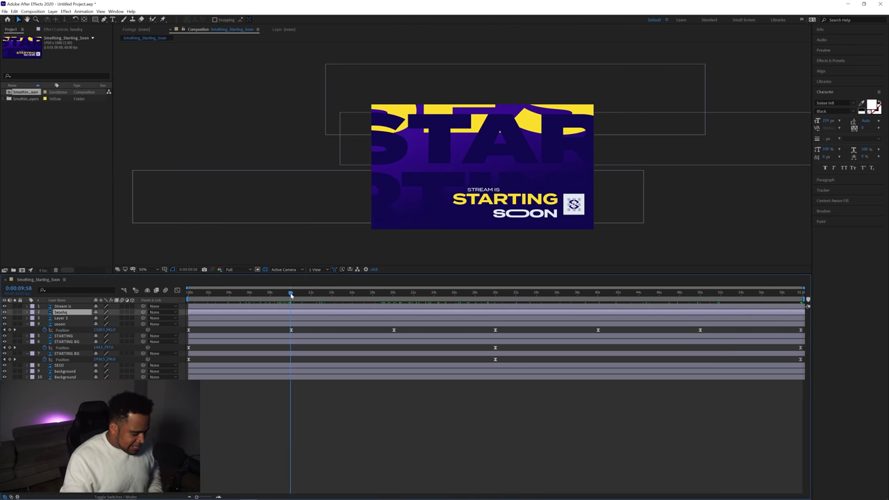
key(alt+shift+p)
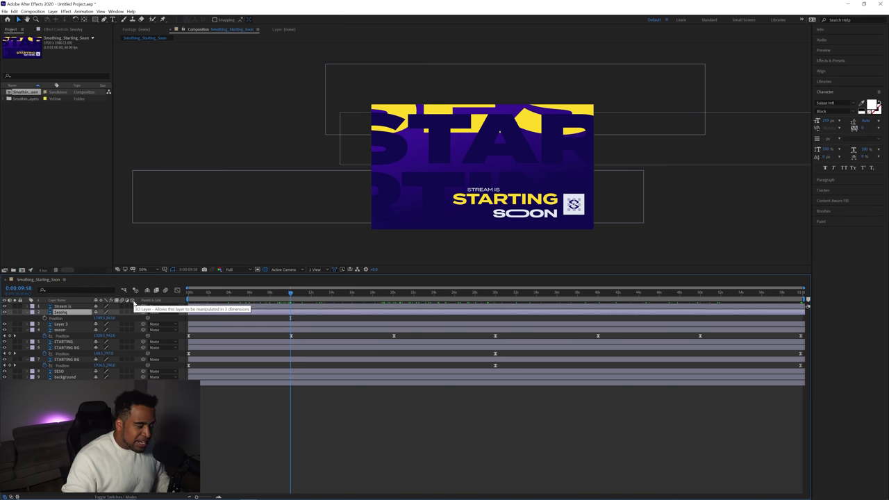
click(134, 311)
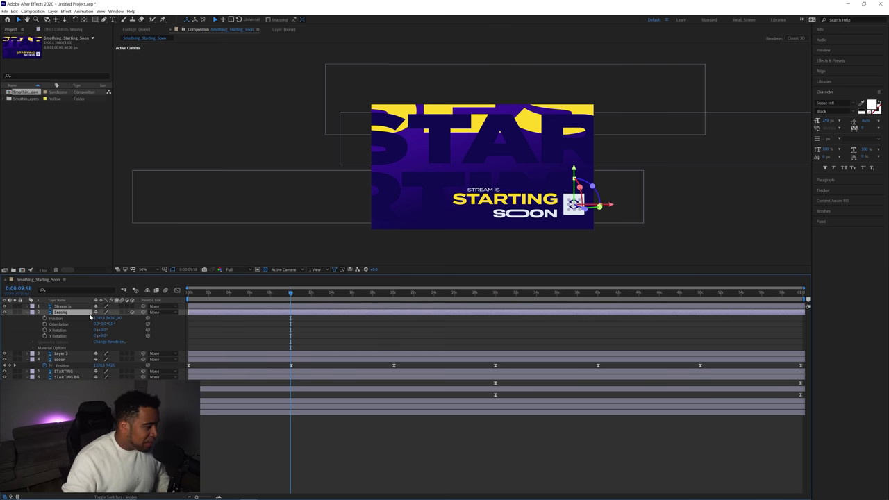
click(44, 319)
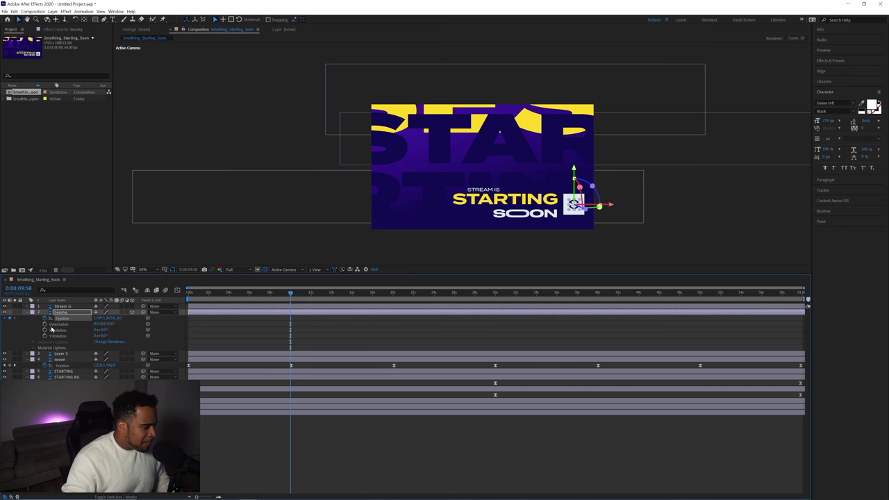
click(45, 331)
drag(96, 330, 209, 331)
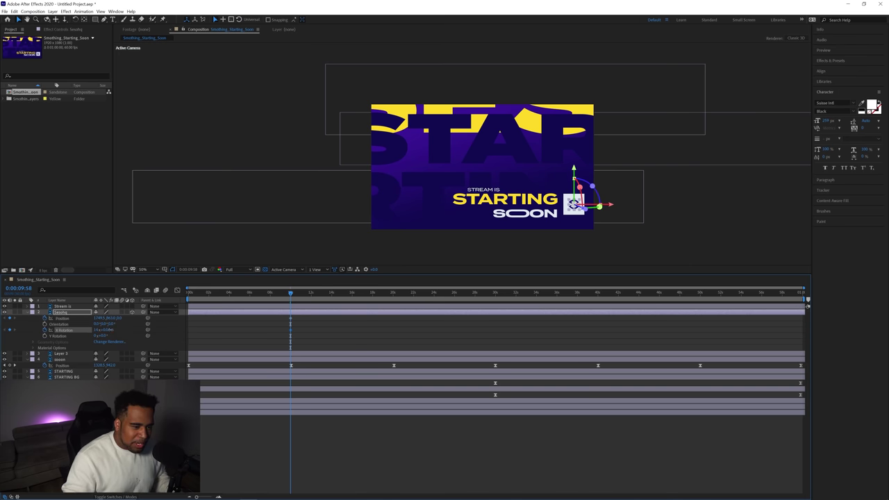
drag(118, 329, 236, 329)
key(ctrl+z)
click(44, 331)
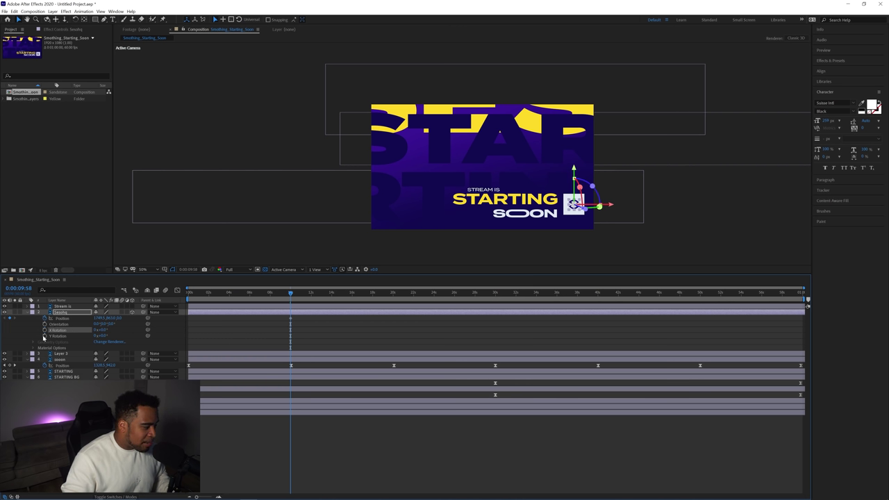
- Keyframe the logo's Y Rotation at 0:00:09:58, and set it to one full revolution (1x+0.0°) at 0:00:20:05
click(44, 336)
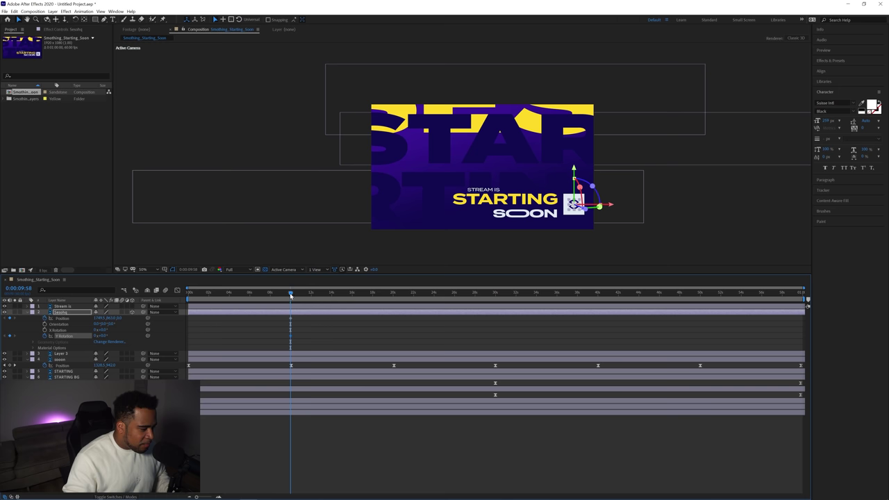
drag(290, 295, 393, 295)
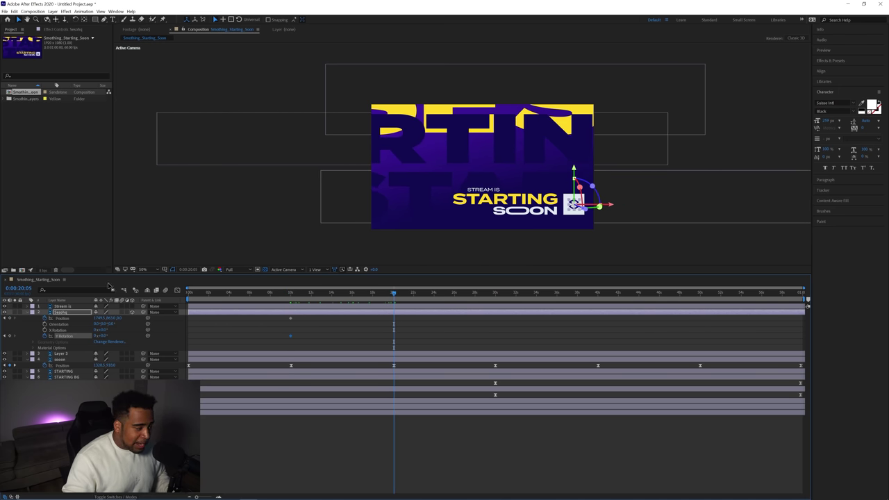
click(98, 337)
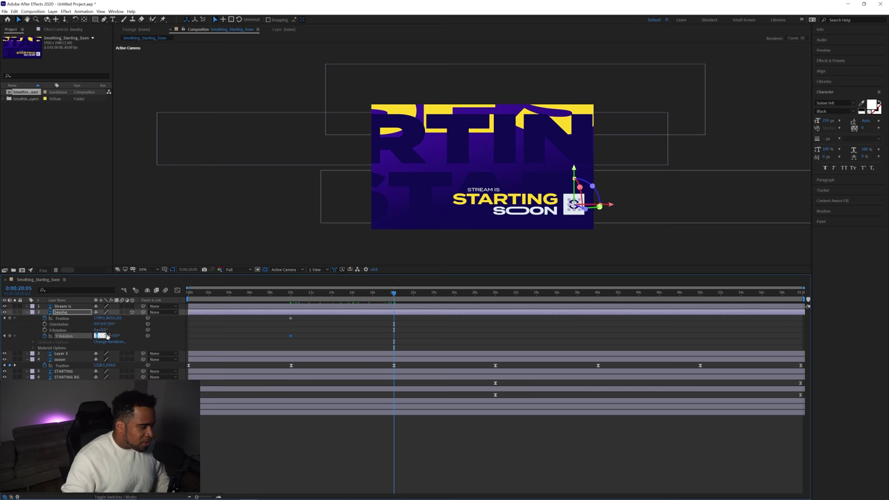
click(121, 338)
mouse_move(109, 336)
mouse_down()
mouse_move(156, 336)
mouse_move(125, 336)
mouse_up()
scroll(589, 205, up, 4)
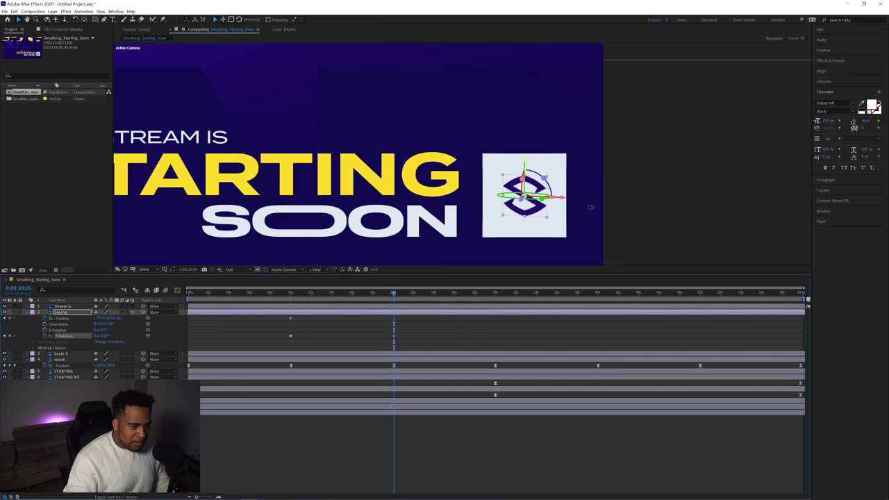
drag(110, 337, 105, 335)
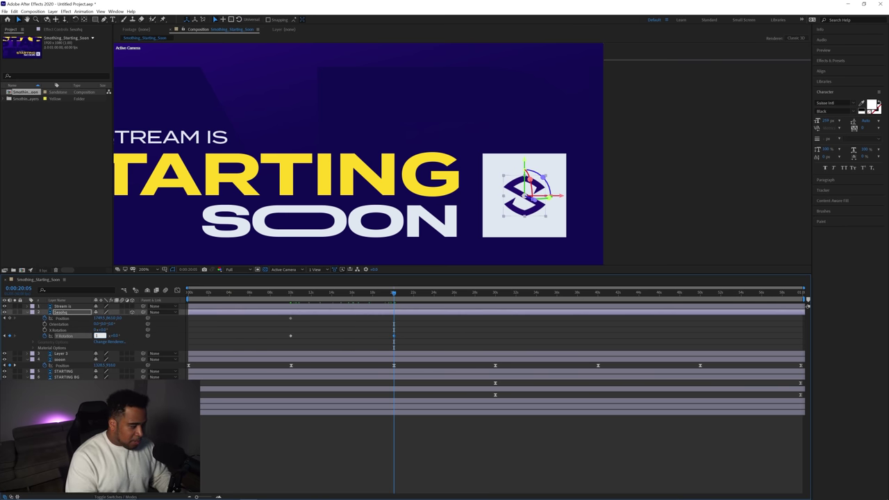
- Paste copies of the logo's two Y Rotation keyframes at 0:00:40:07, shift the pair to finish at the timeline's end, and scrub to check
drag(300, 297, 398, 299)
drag(275, 329, 416, 345)
click(599, 295)
key(ctrl+v)
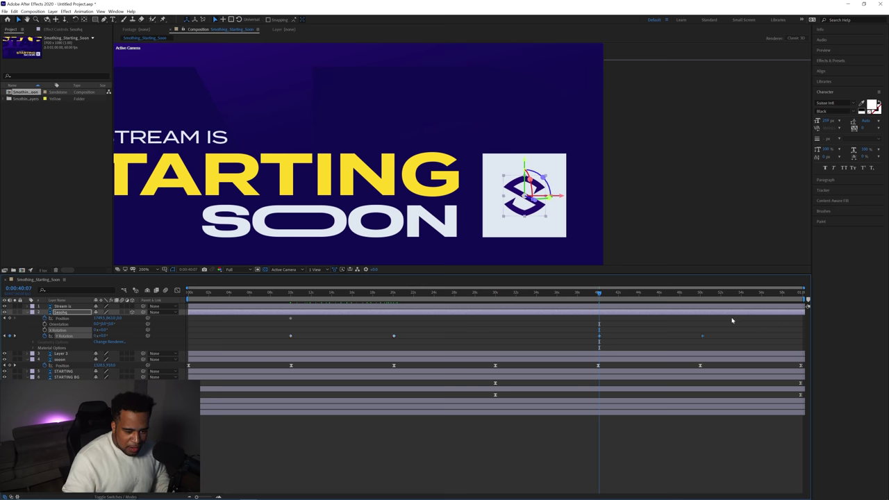
drag(569, 324, 801, 340)
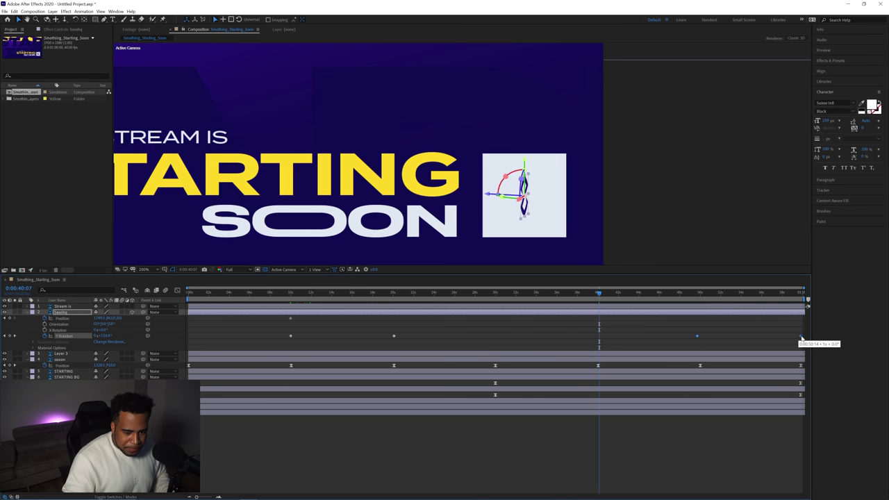
drag(258, 294, 593, 336)
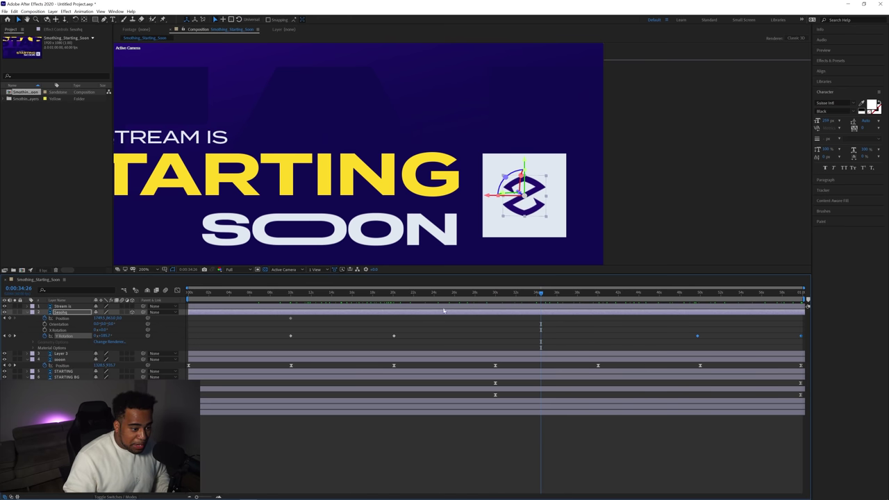
- Copy the logo's first Y Rotation keyframe to about 30 seconds, and scrub the timeline to check the spins in the full frame
click(325, 325)
drag(311, 294, 394, 305)
click(291, 336)
click(290, 337)
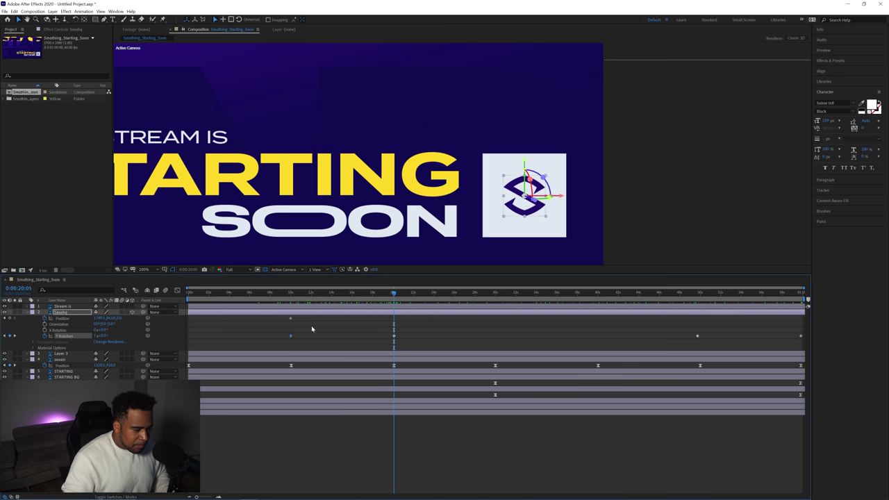
drag(394, 293, 828, 325)
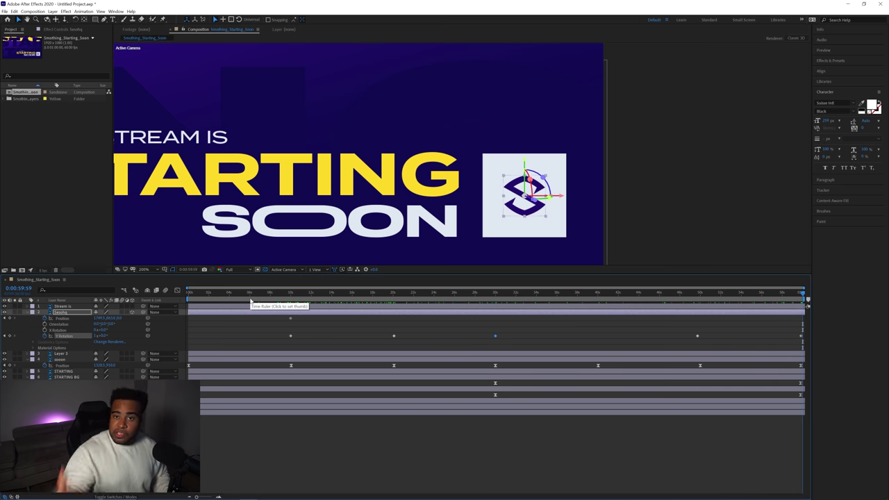
drag(246, 296, 379, 297)
scroll(468, 229, down, 3)
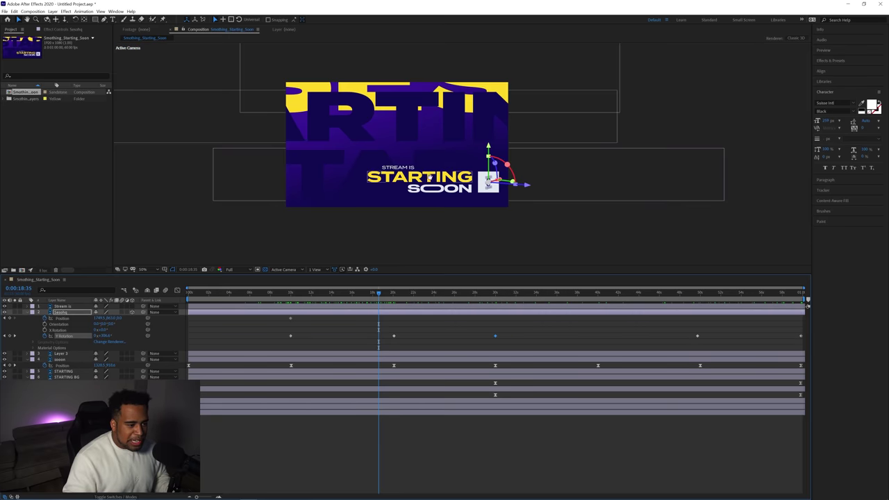
- Scrub the timeline from 0:00:18:35 to 0:00:24:29 to check the logo's spin in the full frame
drag(468, 197, 470, 193)
click(597, 232)
drag(546, 248, 551, 242)
drag(379, 296, 439, 298)
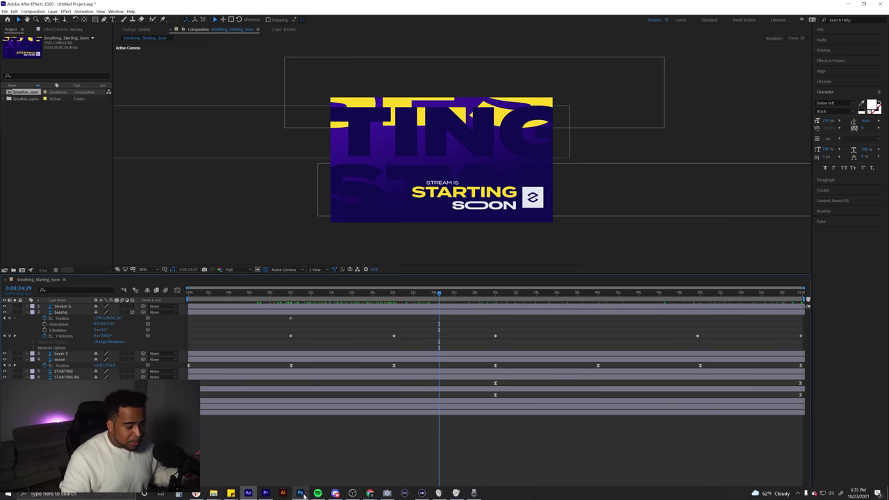
- Switch to Photoshop and add a new layer above the "Stream is" text, filled with the yellow foreground colour
click(303, 493)
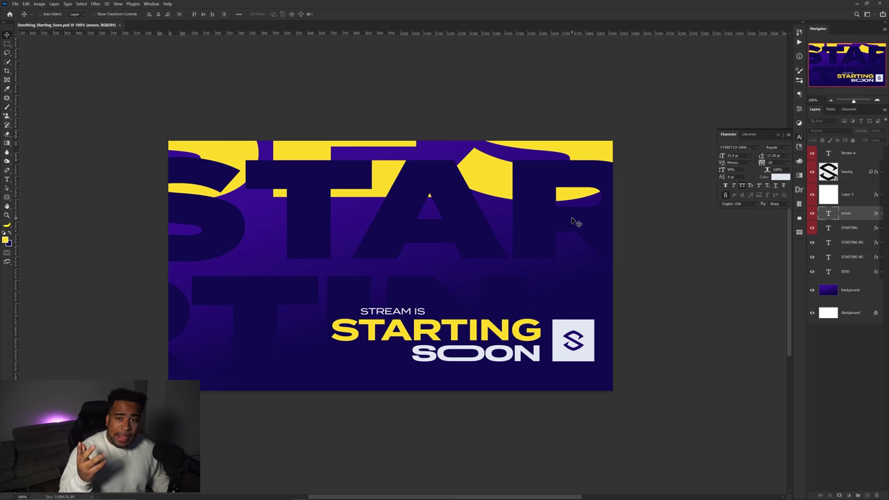
click(854, 154)
key(ctrl+shift+n)
key(Return)
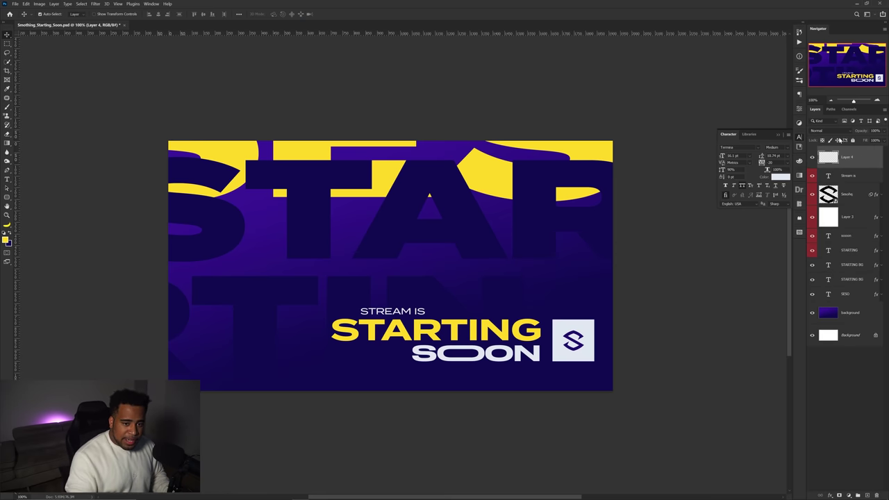
key(alt+BackSpace)
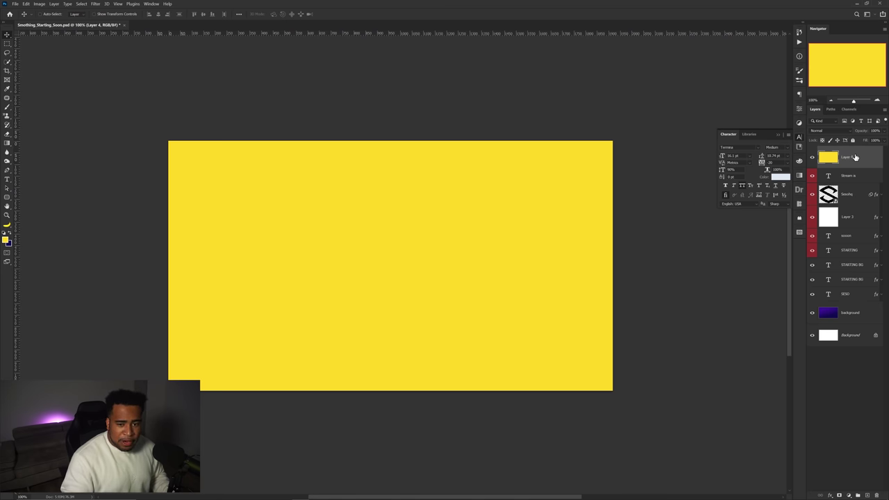
- Scale the yellow layer proportionally about its centre to 77.5% so it forms a window inside the canvas
key(ctrl+t)
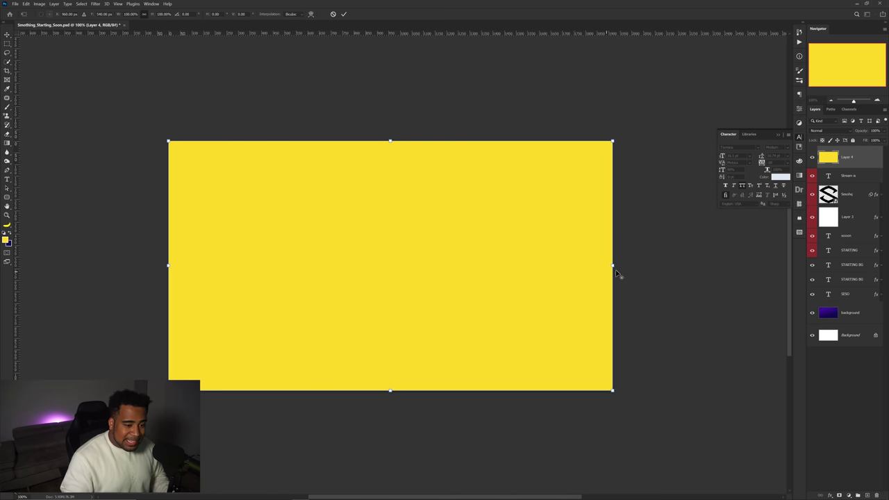
drag(611, 265, 560, 265)
key(Return)
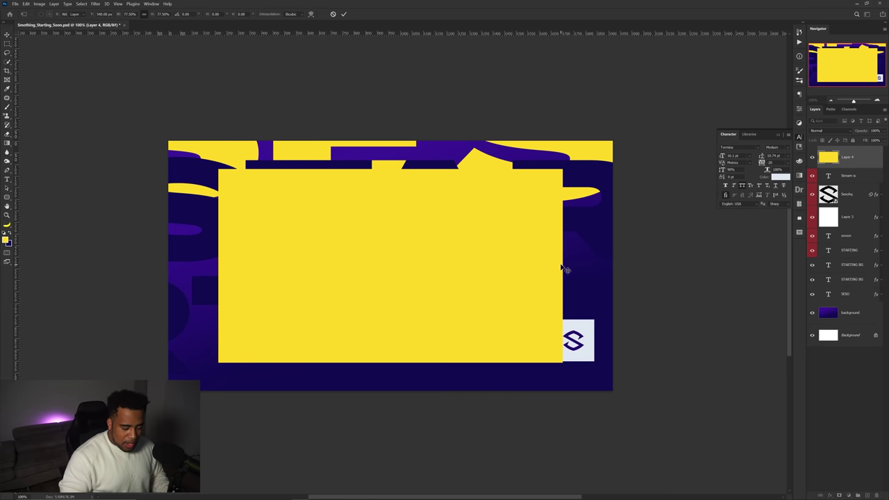
- Shrink the title texts and logo together and place them below the yellow rectangle, flush with its right edge
click(837, 179)
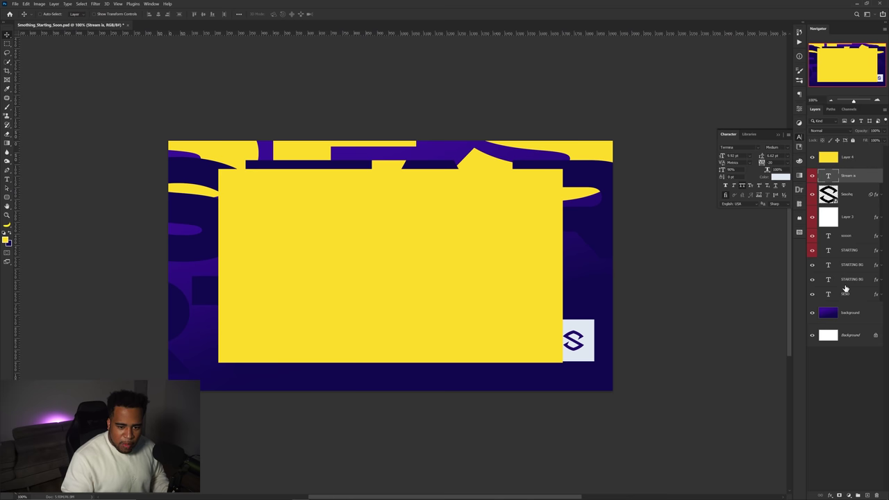
shift+click(825, 250)
drag(500, 364, 548, 379)
key(ctrl+t)
key(Return)
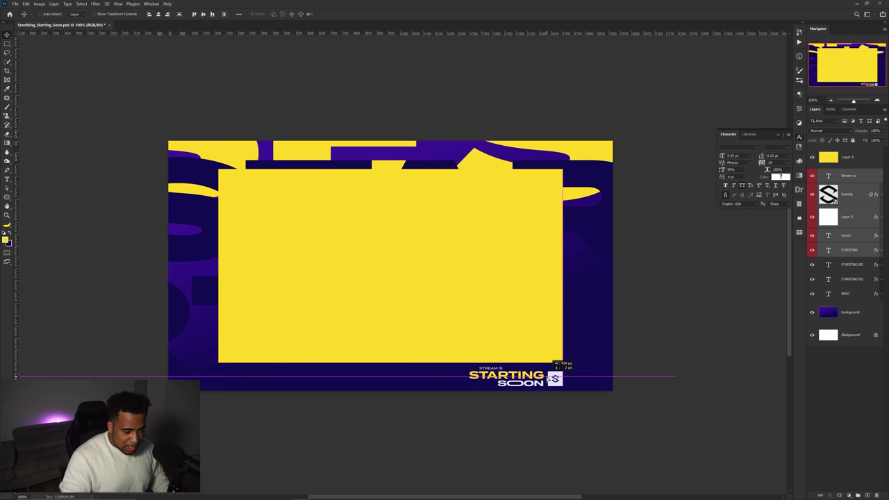
- Replace the STARTING text with "INTERMISSION" and shift it left so it ends just before the logo box
scroll(549, 378, up, 3)
double_click(462, 368)
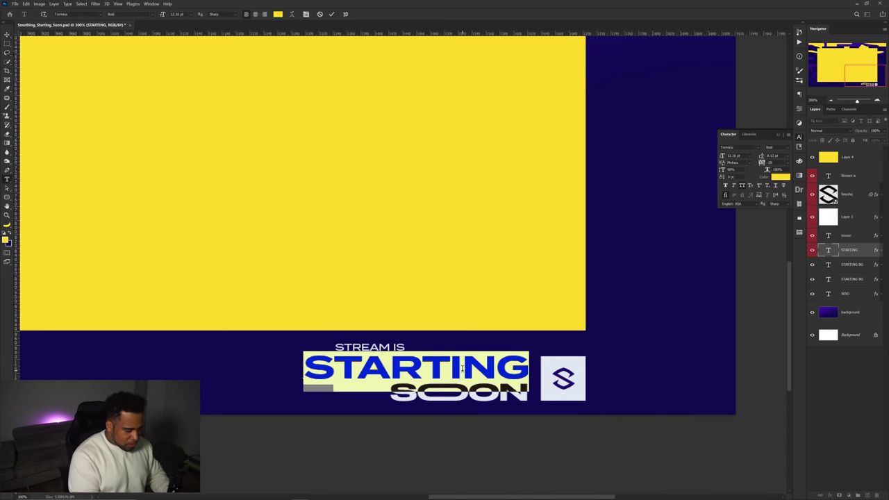
text(INTERMISSION)
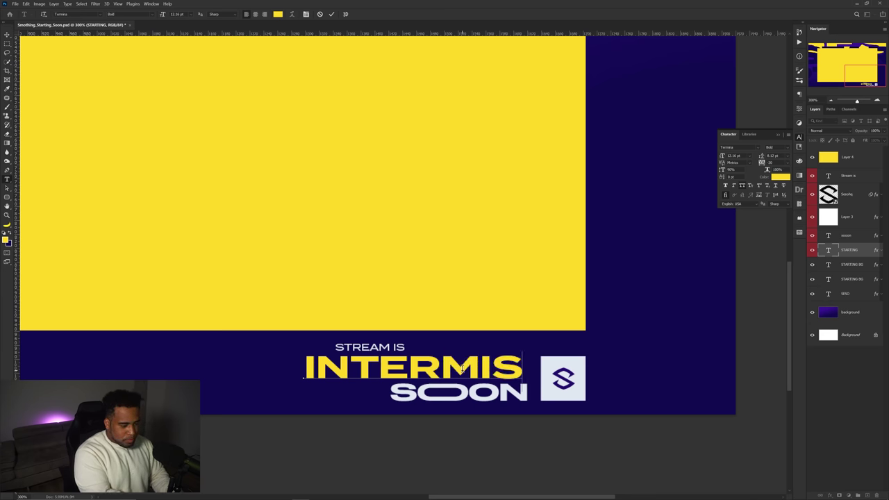
key(ctrl+Return)
key(v)
drag(521, 368, 417, 369)
- Replace the SOON text under INTERMISSION with "OONE Seconed. . ."
double_click(453, 393)
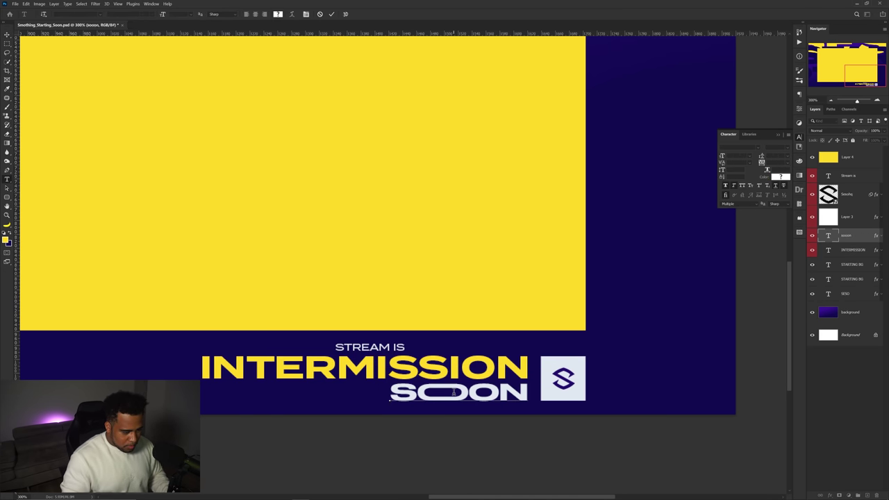
text(O)
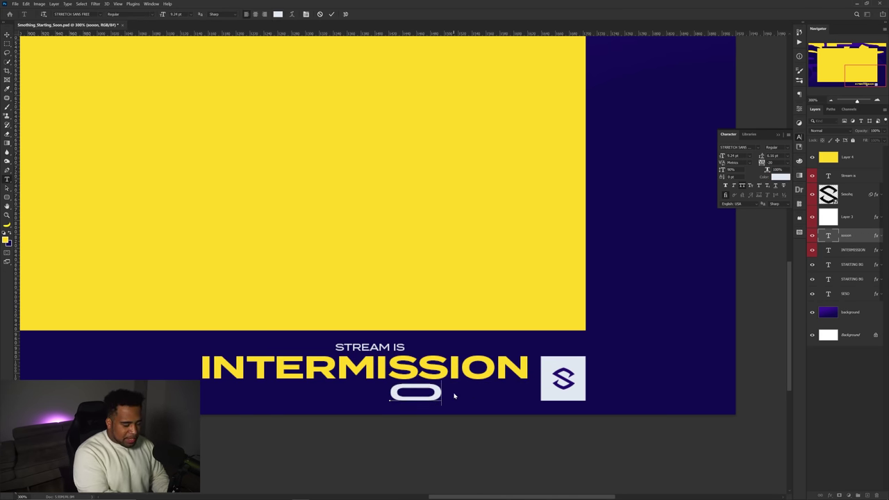
text(NE SECONS)
key(BackSpace)
text(ED..)
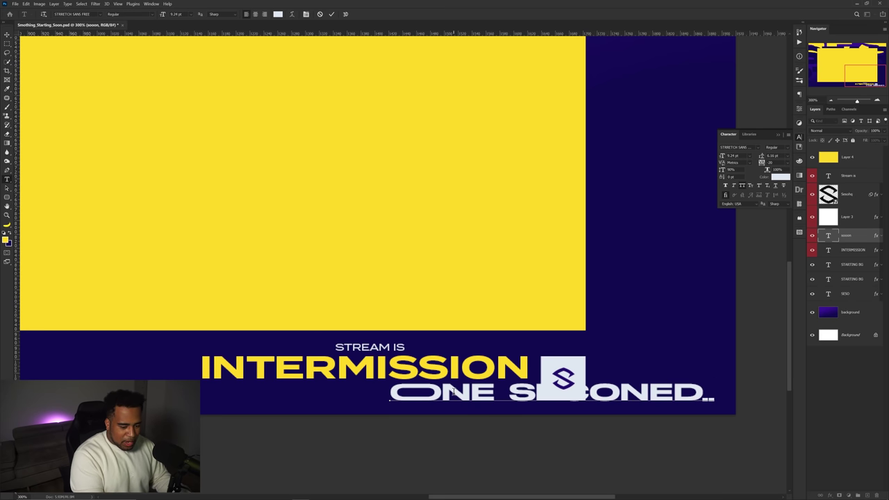
text(.)
drag(703, 393, 581, 390)
text(. . .)
key(ctrl+Return)
- Scale down the "OONE Seconed. . ." line and align it with INTERMISSION beside the logo box
key(ctrl+t)
drag(541, 392, 515, 378)
key(Return)
shift+click(506, 394)
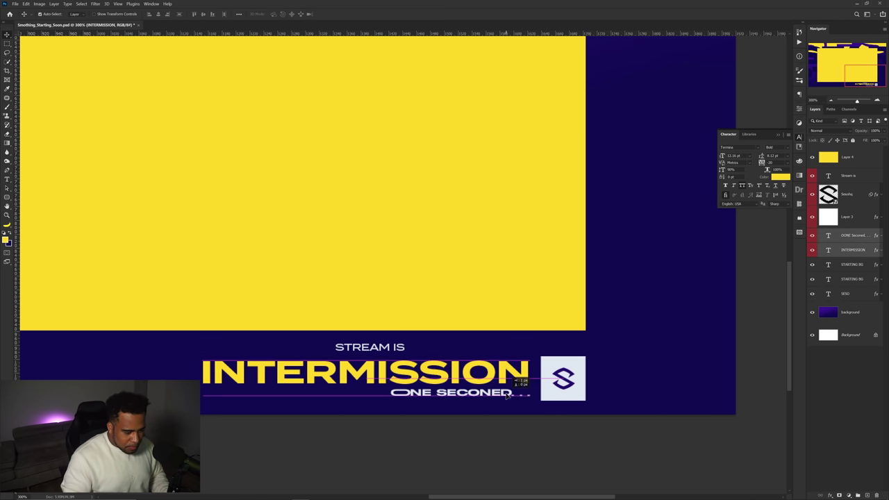
key(y)
- Extend the small heading to "Stream is in" and reposition it above INTERMISSION
key(t)
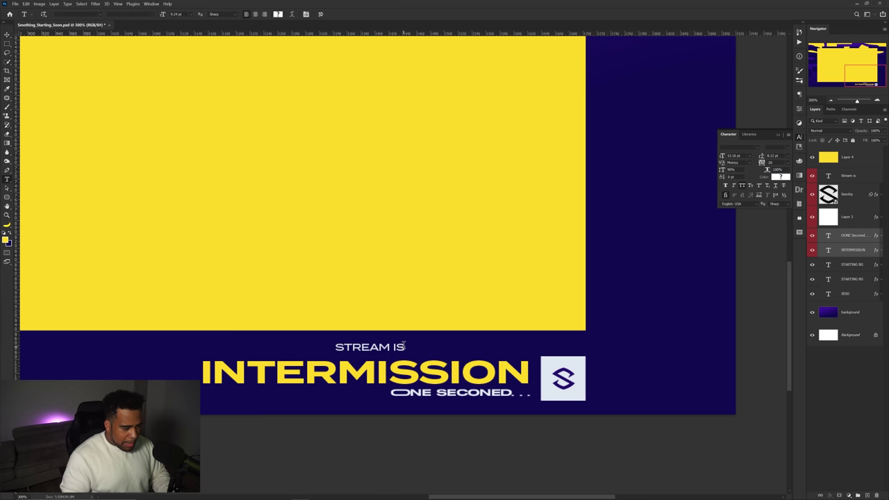
click(403, 347)
text(IN)
key(ctrl+Return)
key(v)
drag(411, 348, 439, 349)
scroll(407, 369, down, 2)
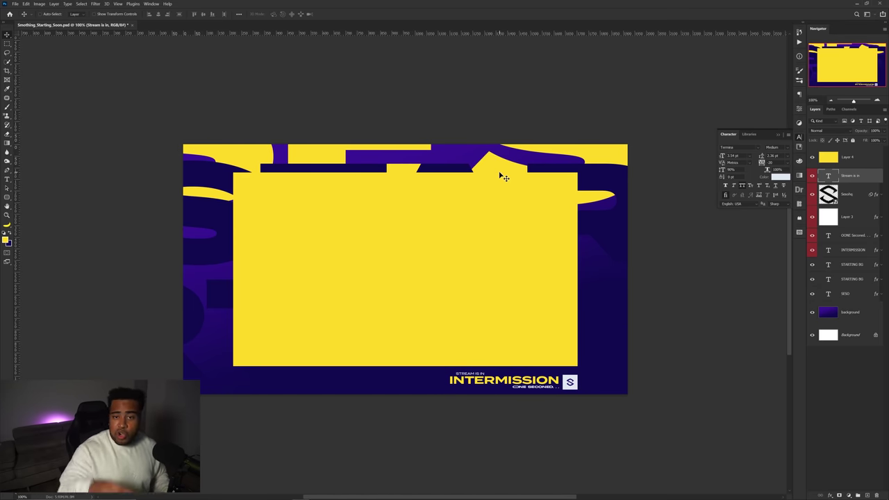
- Fully desaturate the yellow rectangle with Hue/Saturation to turn it into a grey placeholder
mouse_move(499, 222)
mouse_down()
mouse_move(549, 246)
mouse_move(488, 213)
mouse_up()
key(ctrl+z)
key(ctrl+u)
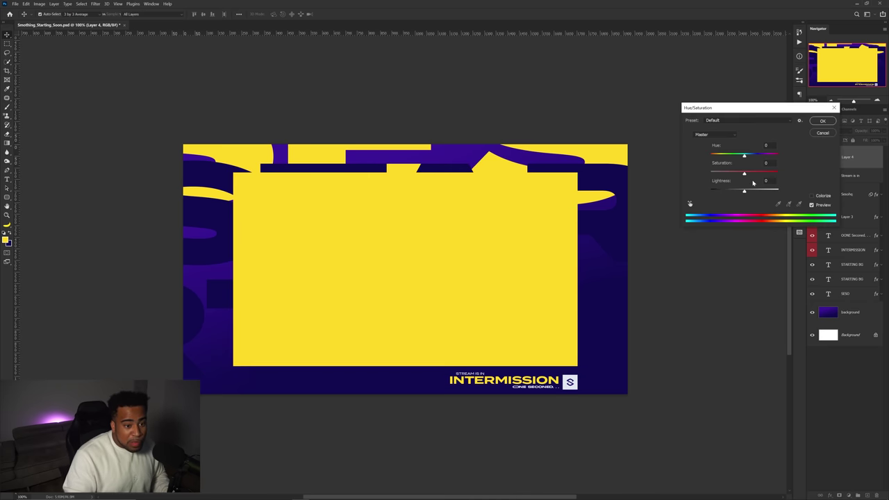
drag(744, 173, 710, 173)
click(823, 122)
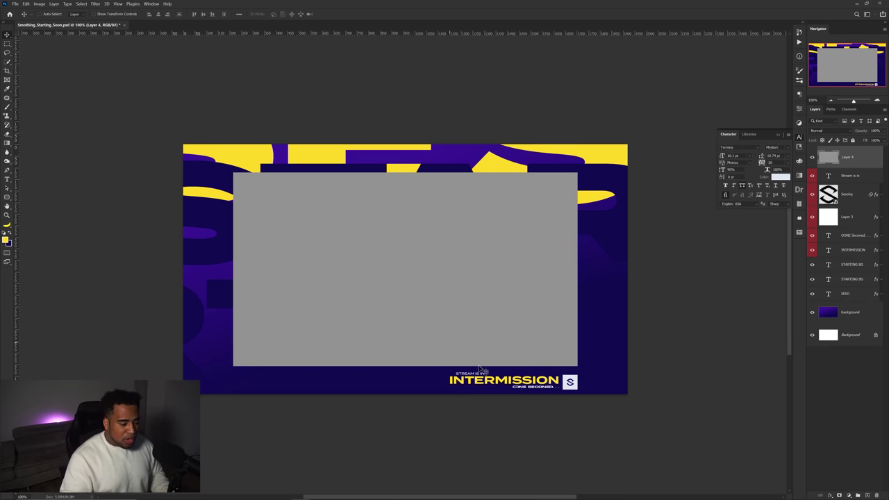
- Duplicate the INTERMISSION text at the same height below the rectangle's left side and change the copy to "donator"
ctrl+click(532, 381)
drag(532, 381, 323, 381)
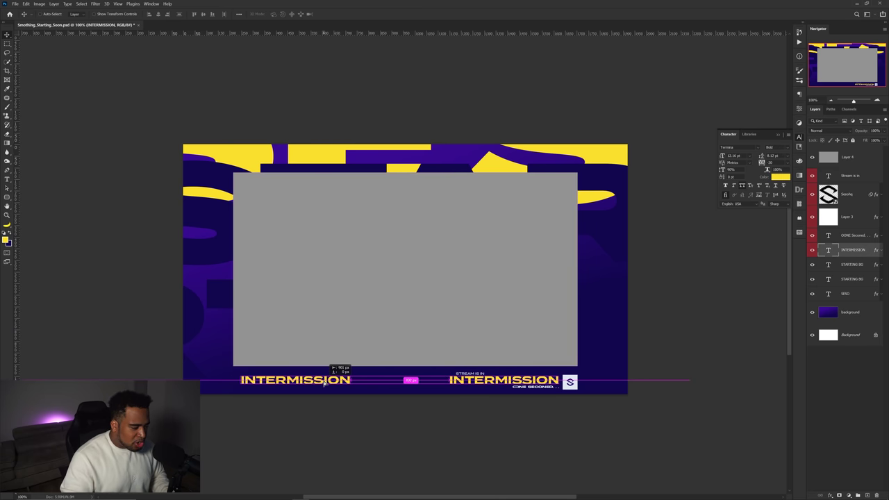
double_click(318, 379)
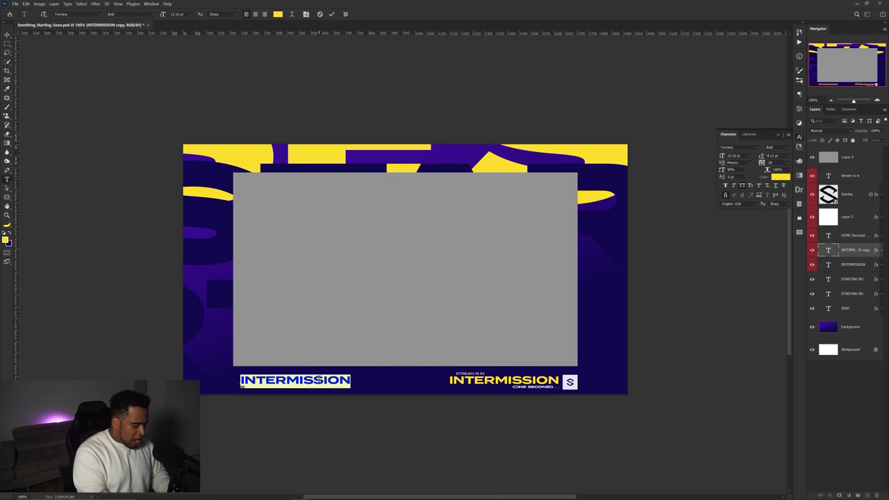
text(donator)
key(ctrl+Return)
key(ctrl+plus)
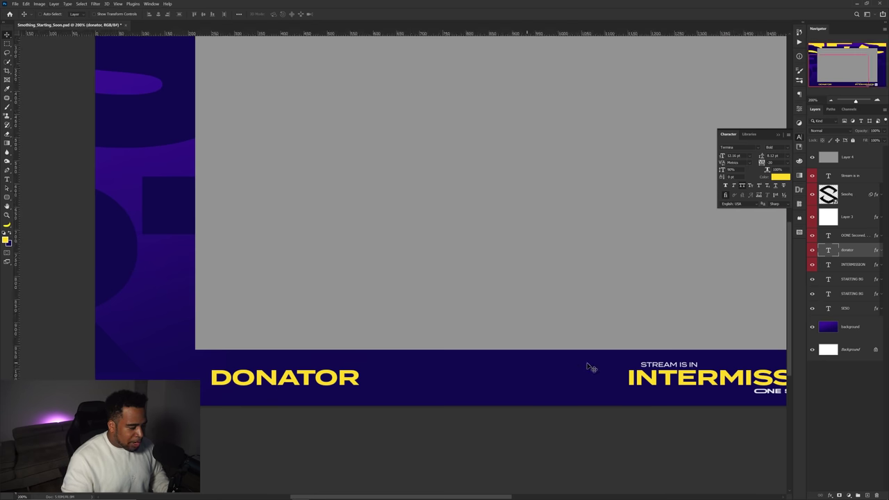
- Copy the "OONE Seconed. . ." line above DONATOR, change it to "toop", and scale the label down at the rectangle's left edge
click(667, 368)
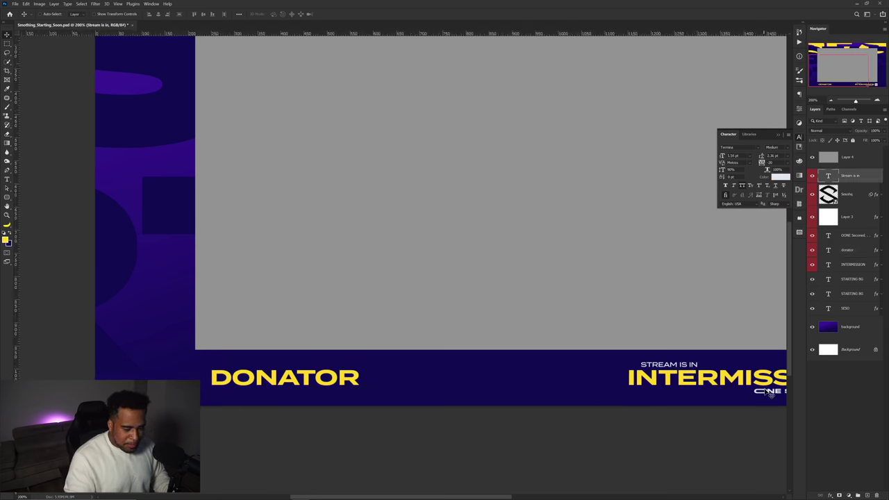
click(770, 393)
drag(769, 393, 273, 361)
double_click(275, 361)
text(top)
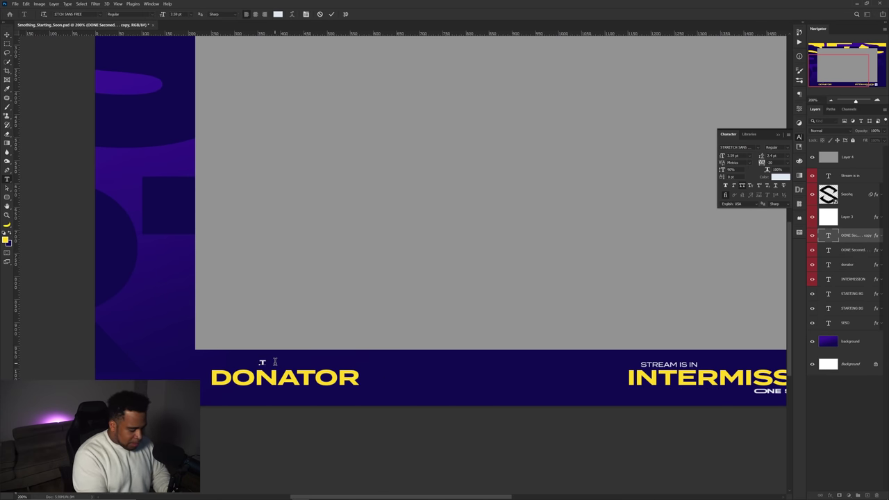
key(ctrl+Return)
drag(276, 363, 240, 367)
key(ctrl+t)
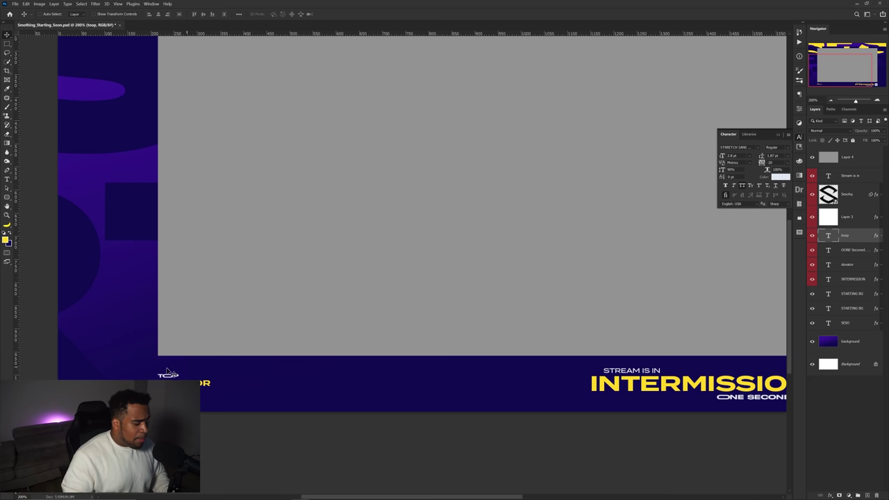
- Duplicate the TOP DONATOR label pair twice to the right, evenly spaced beneath the grey rectangle
shift+click(160, 385)
drag(159, 385, 406, 382)
scroll(414, 377, down, 2)
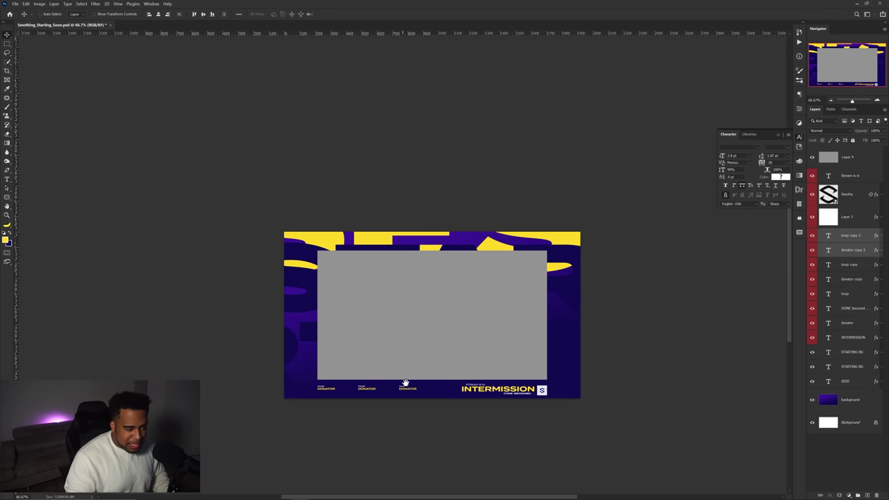
- Move the yellow SESO background text down so its letters show on both sides of the grey rectangle
drag(383, 238, 386, 320)
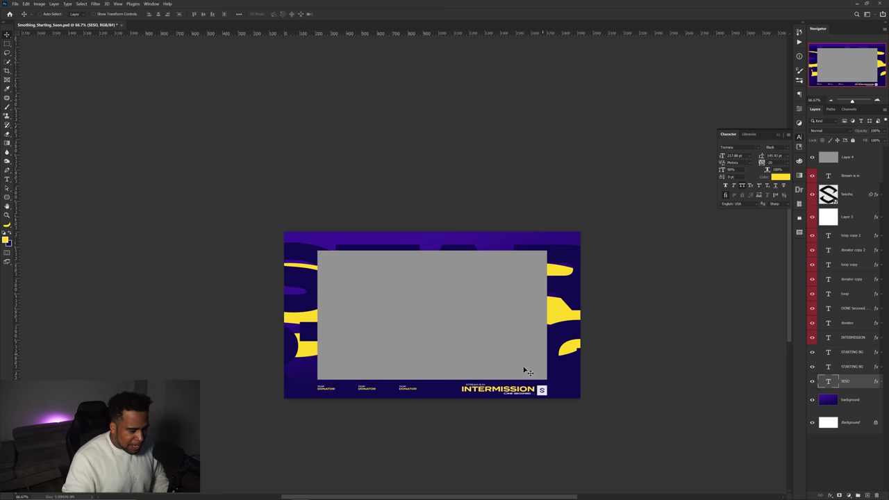
key(ctrl+plus)
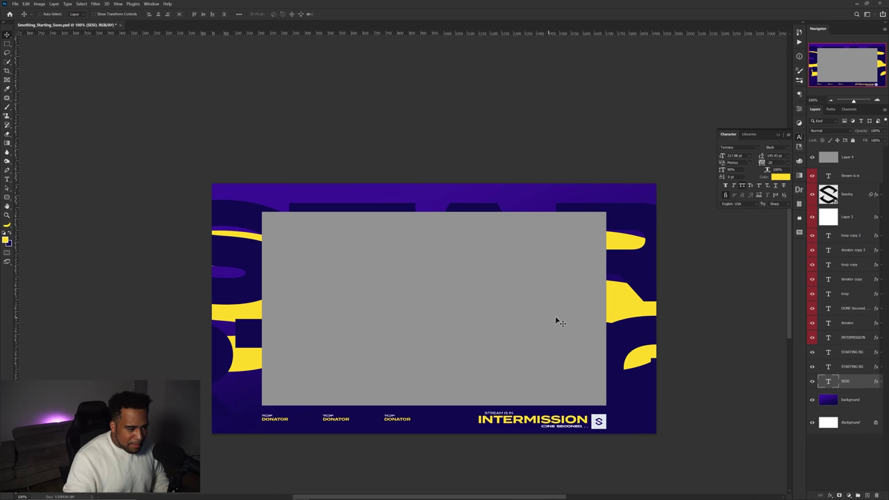
drag(627, 234, 481, 238)
key(ctrl+z)
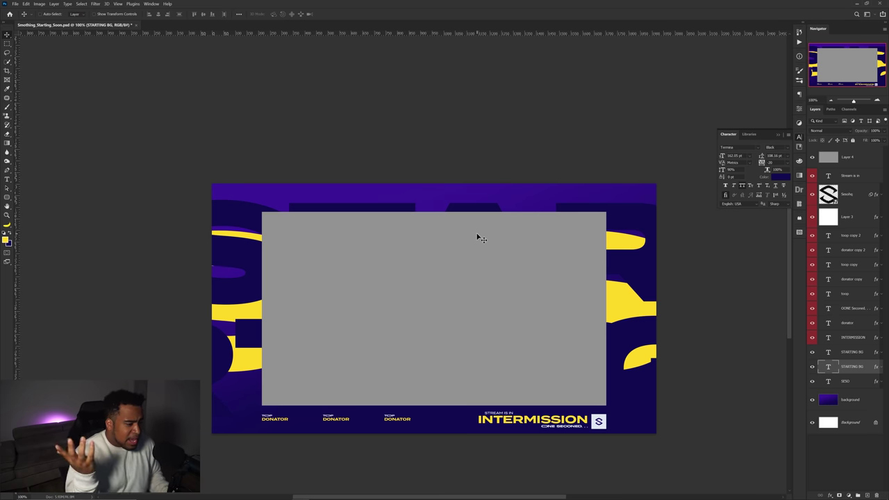
drag(474, 260, 469, 220)
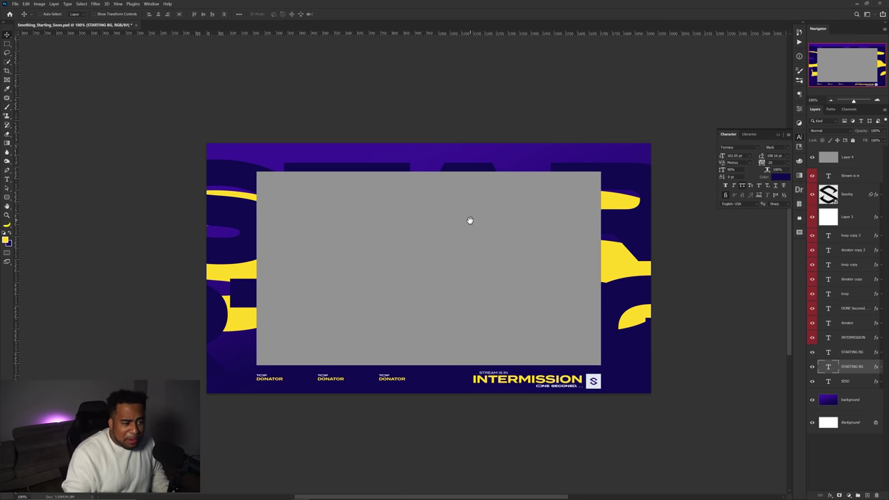